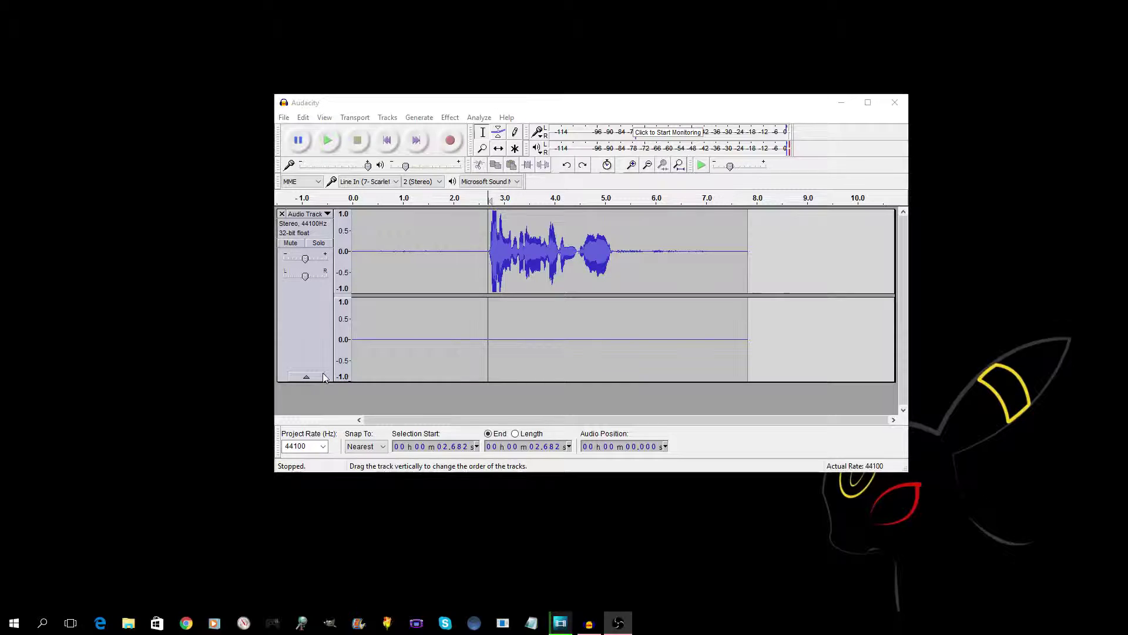
# Step: Split the stereo recording into mono tracks and remove the silent second track
pyautogui.click(583, 422)
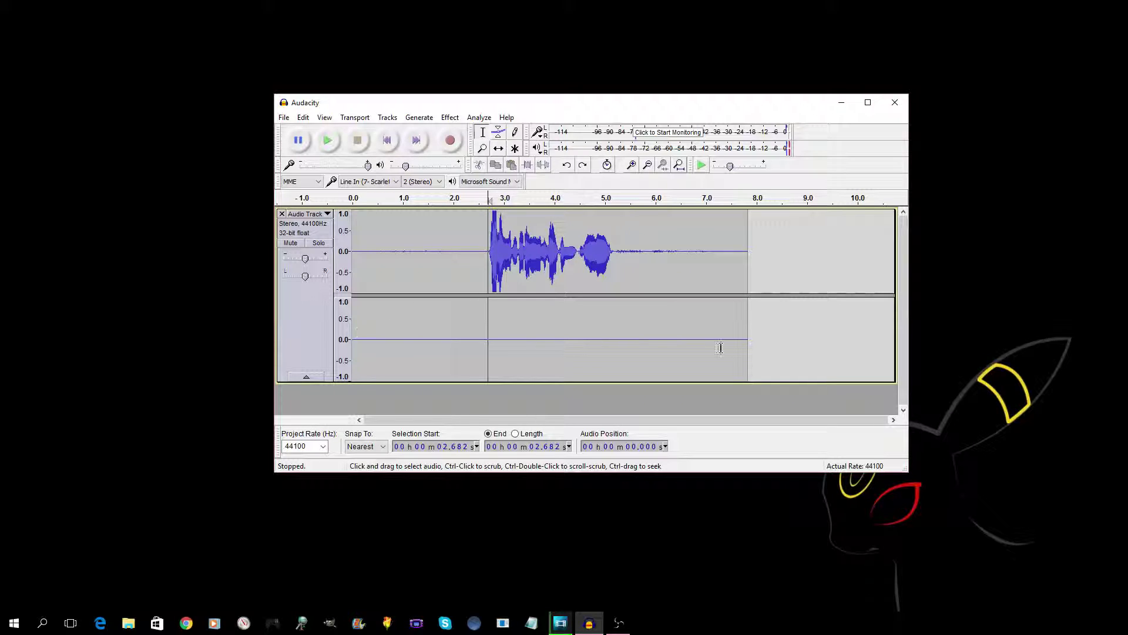
pyautogui.click(327, 215)
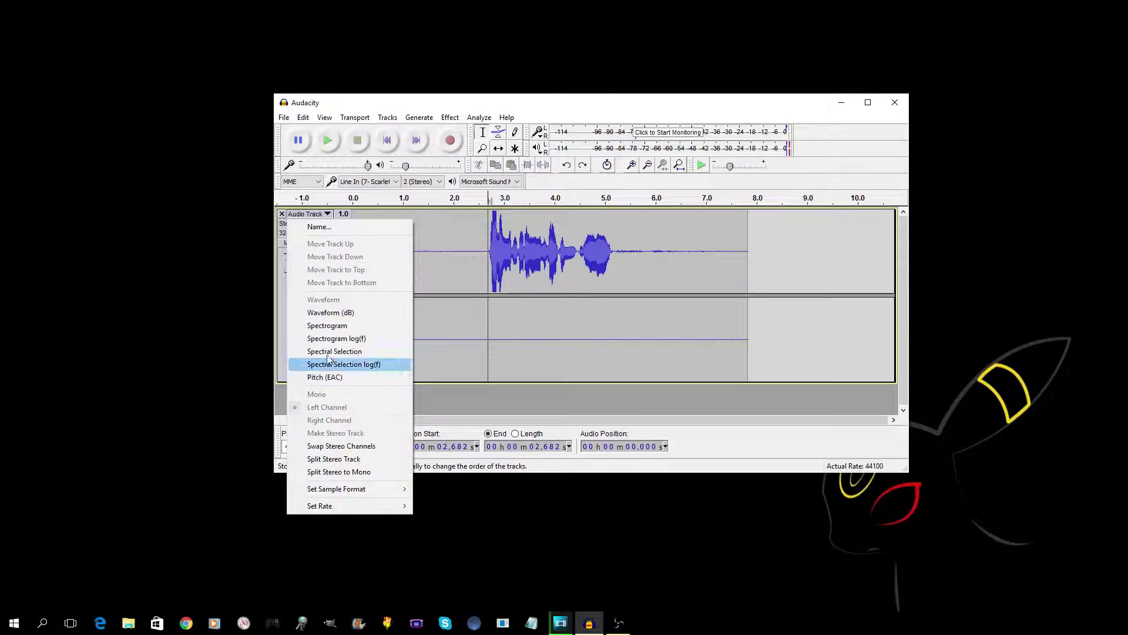
pyautogui.click(339, 475)
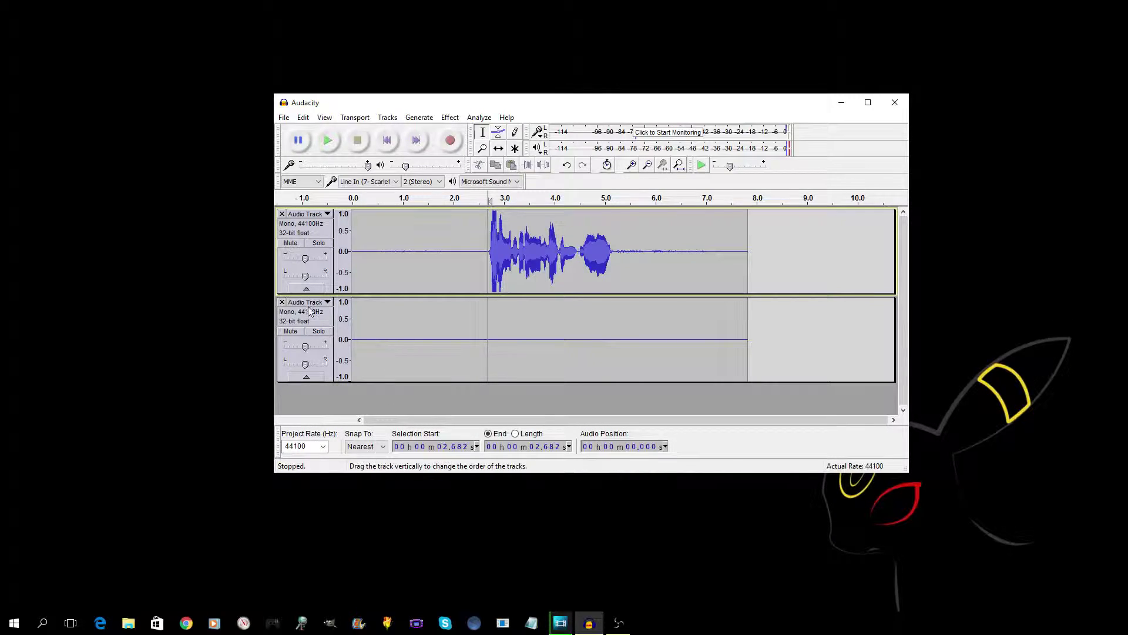
pyautogui.click(282, 302)
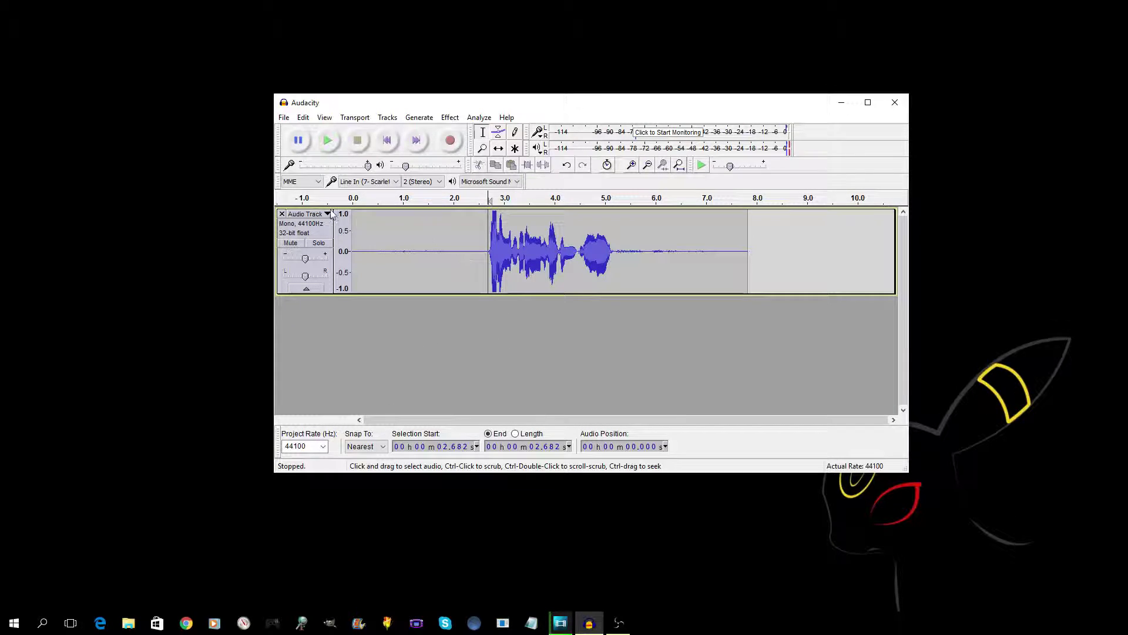
# Step: Undo the track removal and the split to mono, and play back the original stereo speech
pyautogui.click(303, 118)
pyautogui.click(311, 128)
pyautogui.click(303, 118)
pyautogui.click(315, 129)
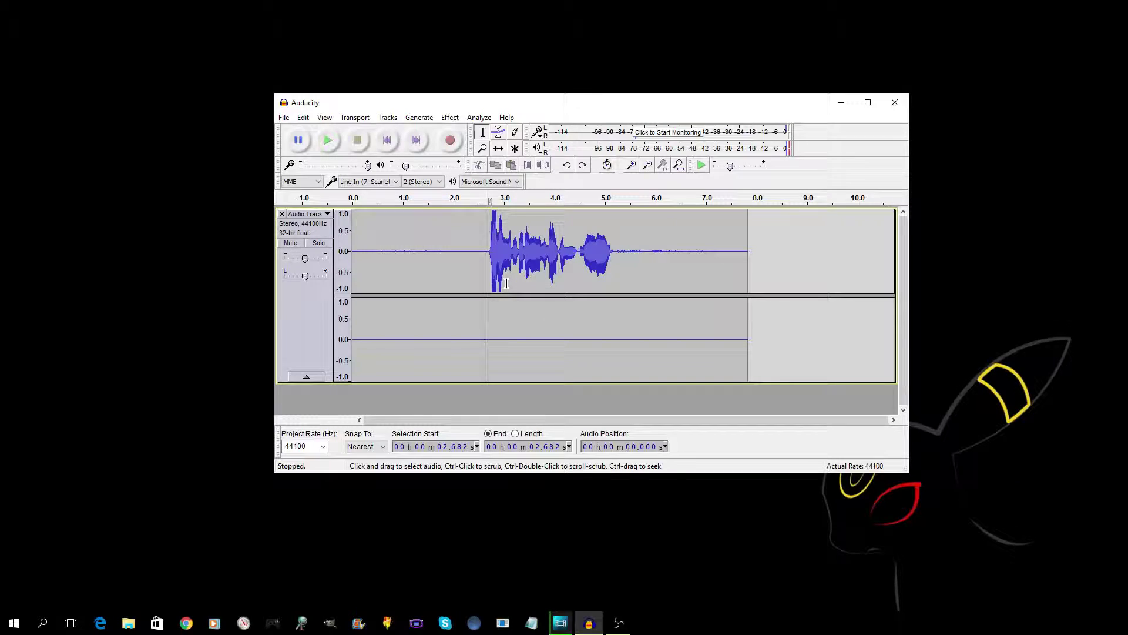
pyautogui.click(333, 141)
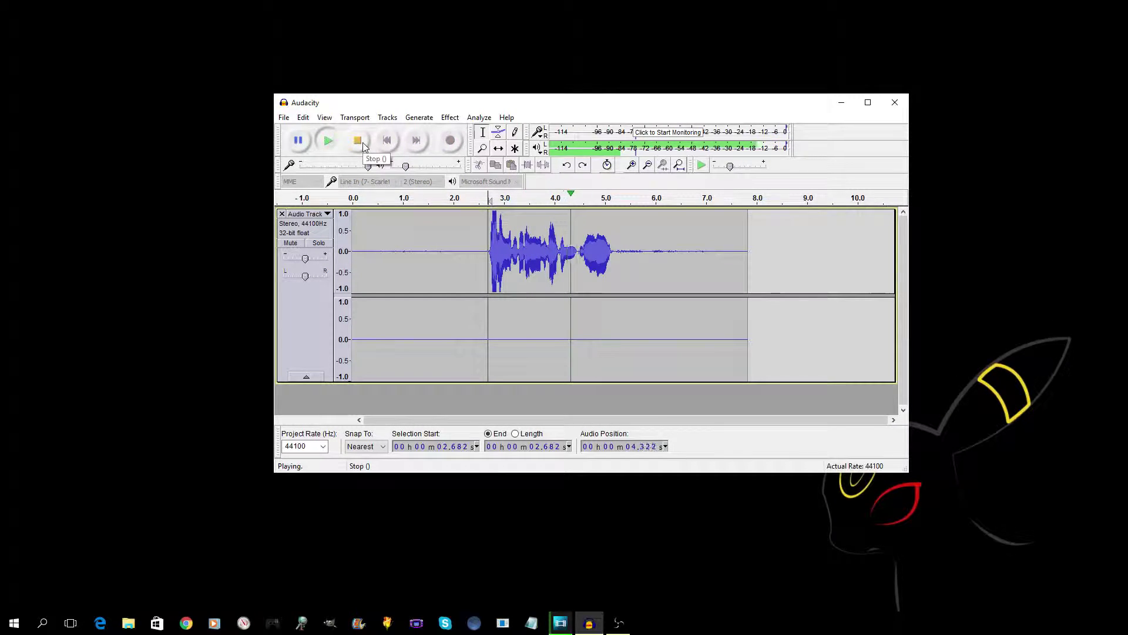
pyautogui.click(359, 141)
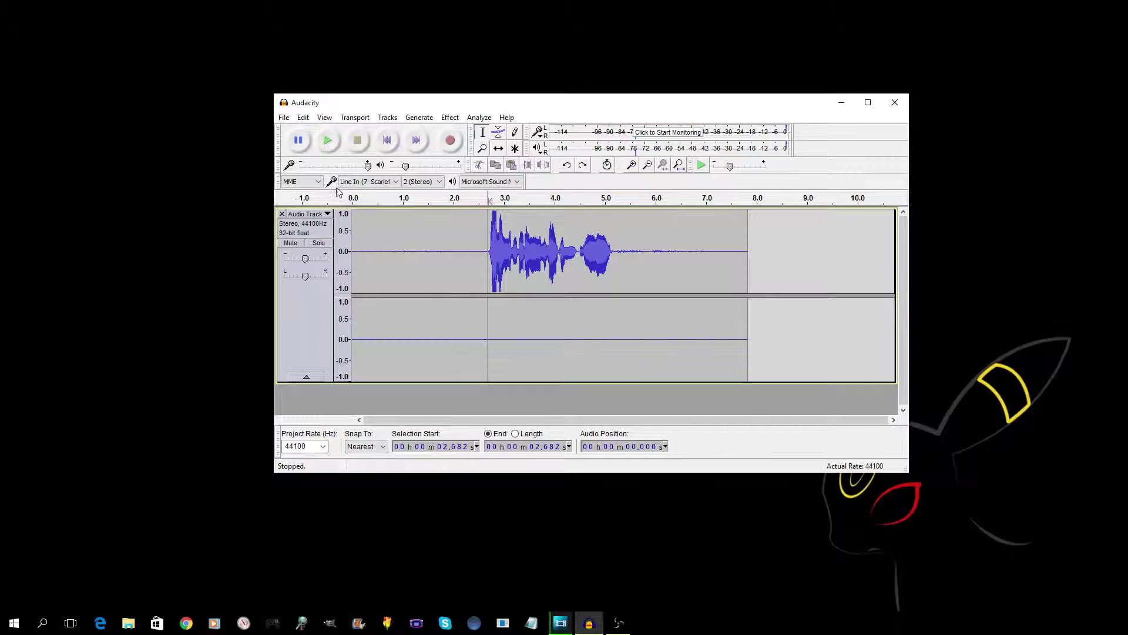
# Step: Redo the split to mono and the track removal, and play back the mono speech
pyautogui.click(323, 119)
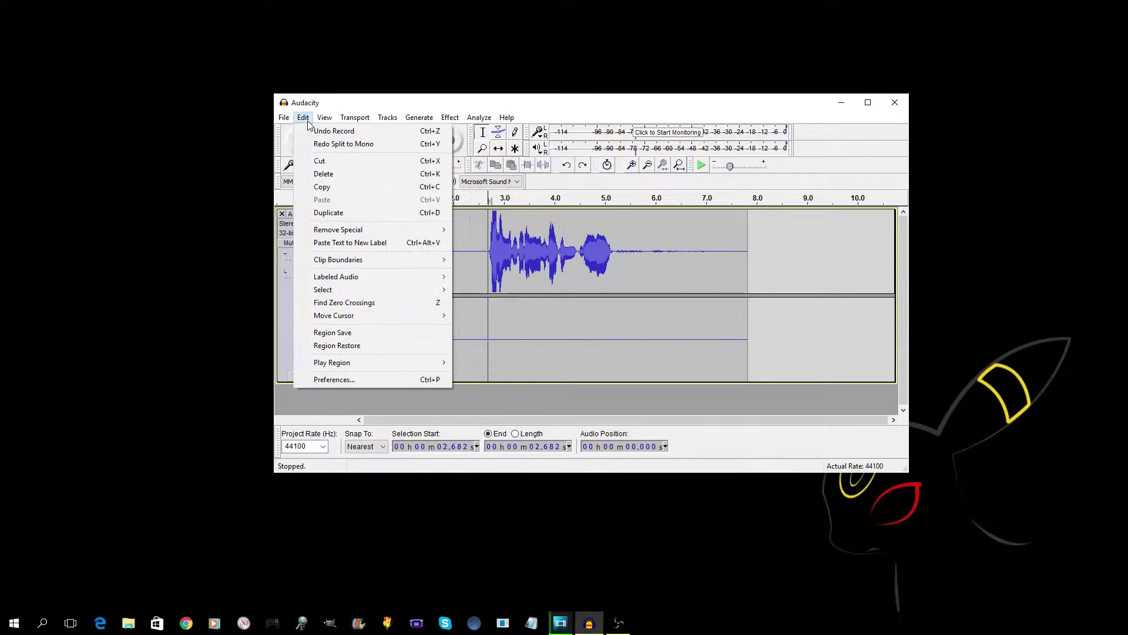
pyautogui.click(330, 143)
pyautogui.click(303, 117)
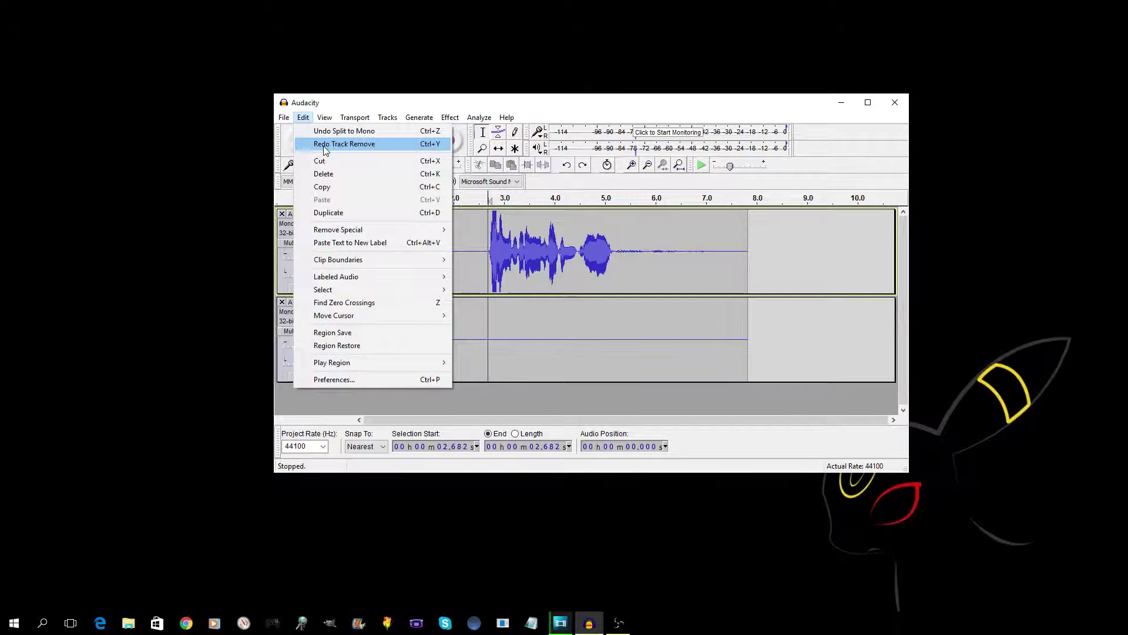
pyautogui.click(329, 143)
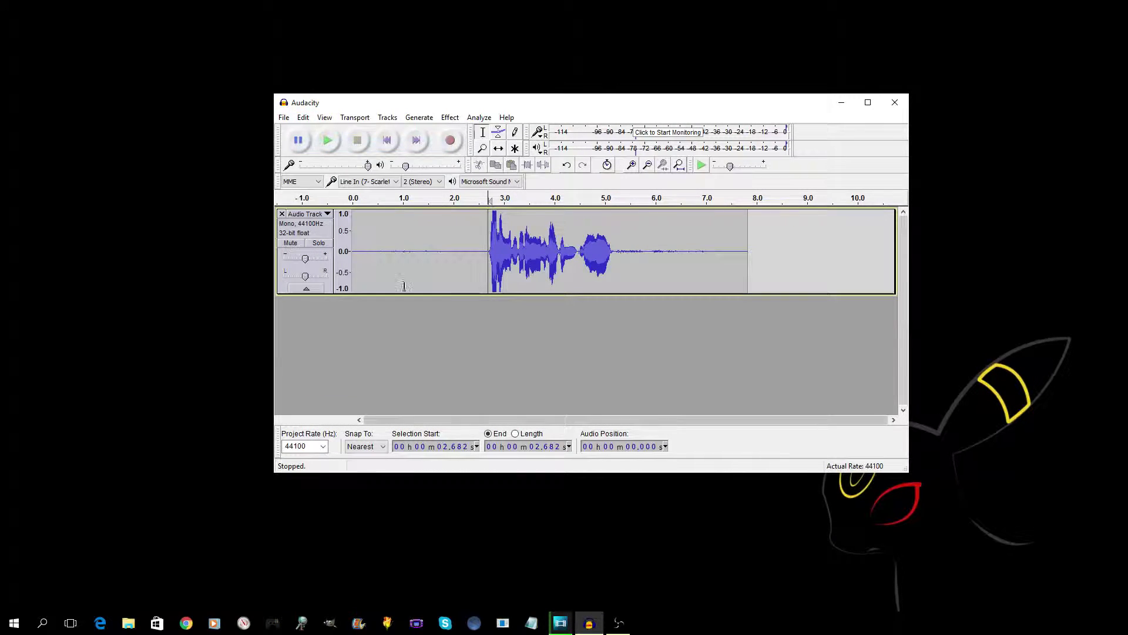
pyautogui.click(329, 140)
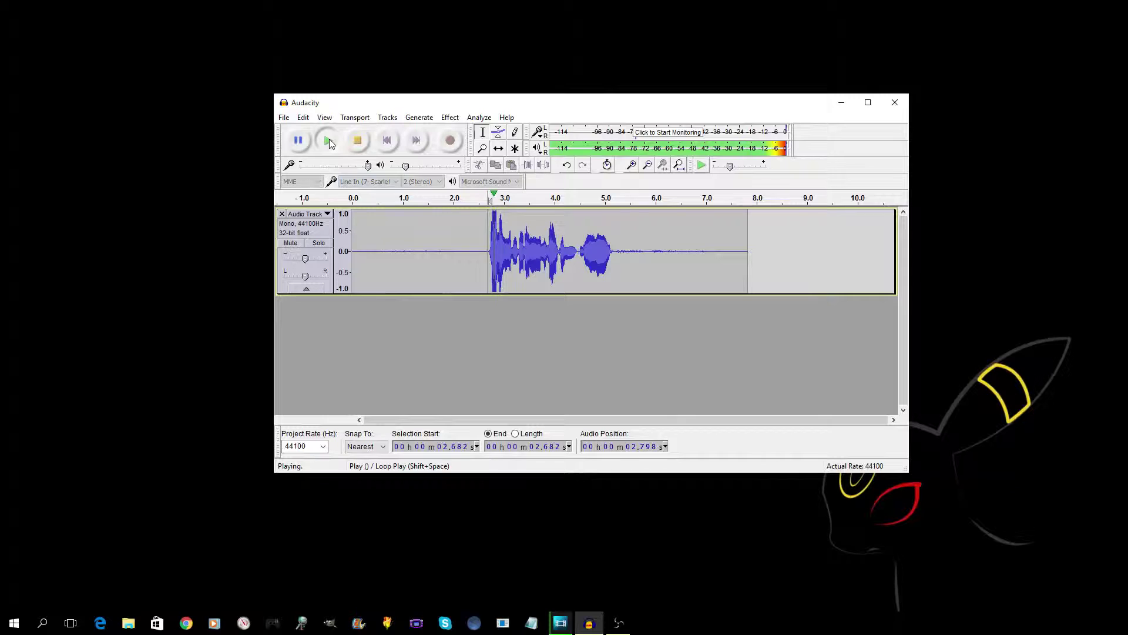
pyautogui.click(360, 139)
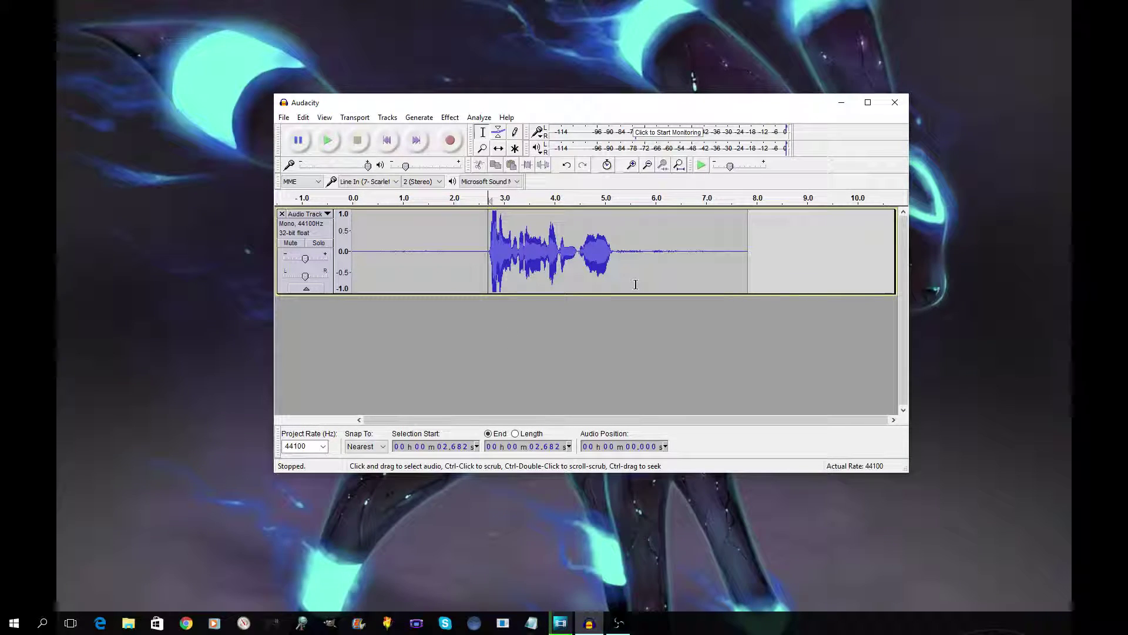
# Step: Select the background noise after the speech, from about 5.2 s to 7.1 s, and play it
pyautogui.moveTo(614, 277); pyautogui.dragTo(746, 259)
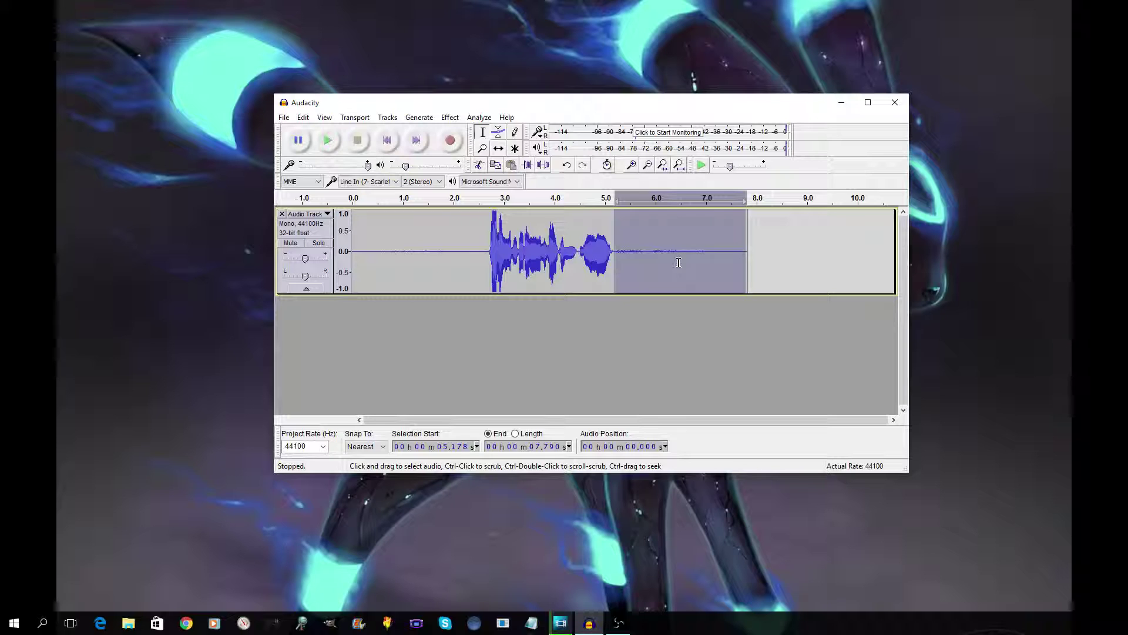
pyautogui.moveTo(616, 252); pyautogui.dragTo(711, 260)
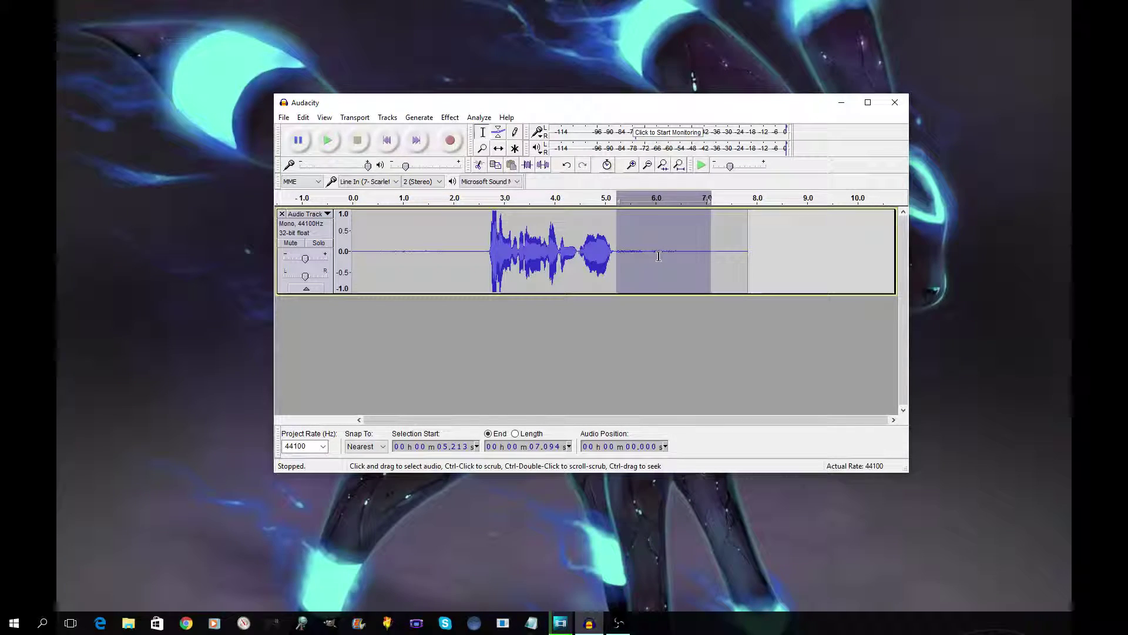
pyautogui.click(329, 144)
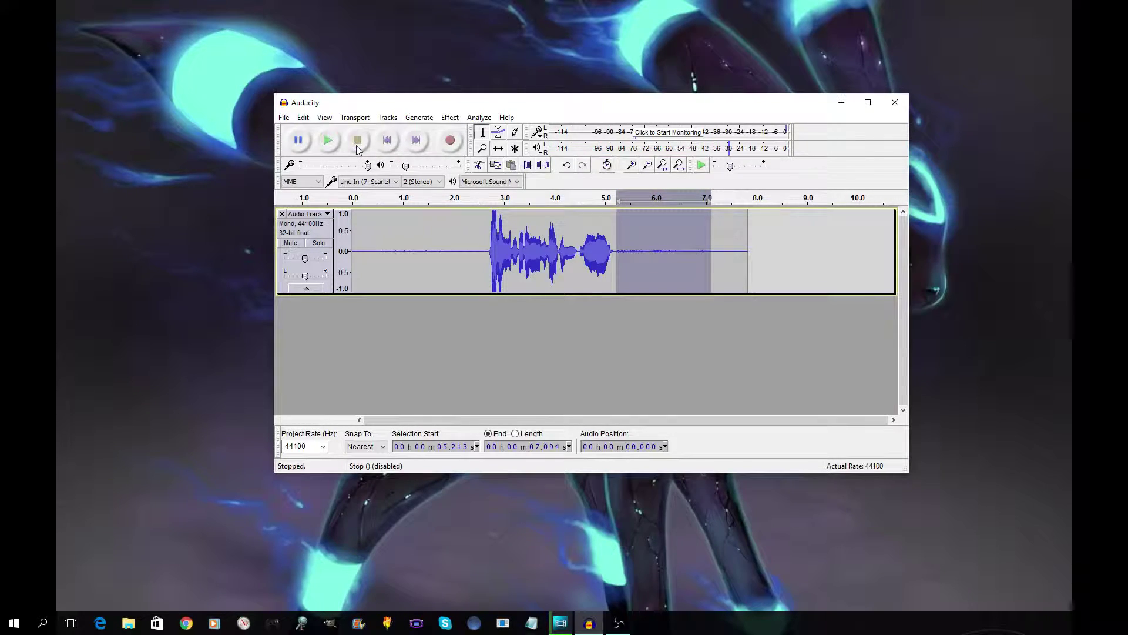
pyautogui.click(482, 253)
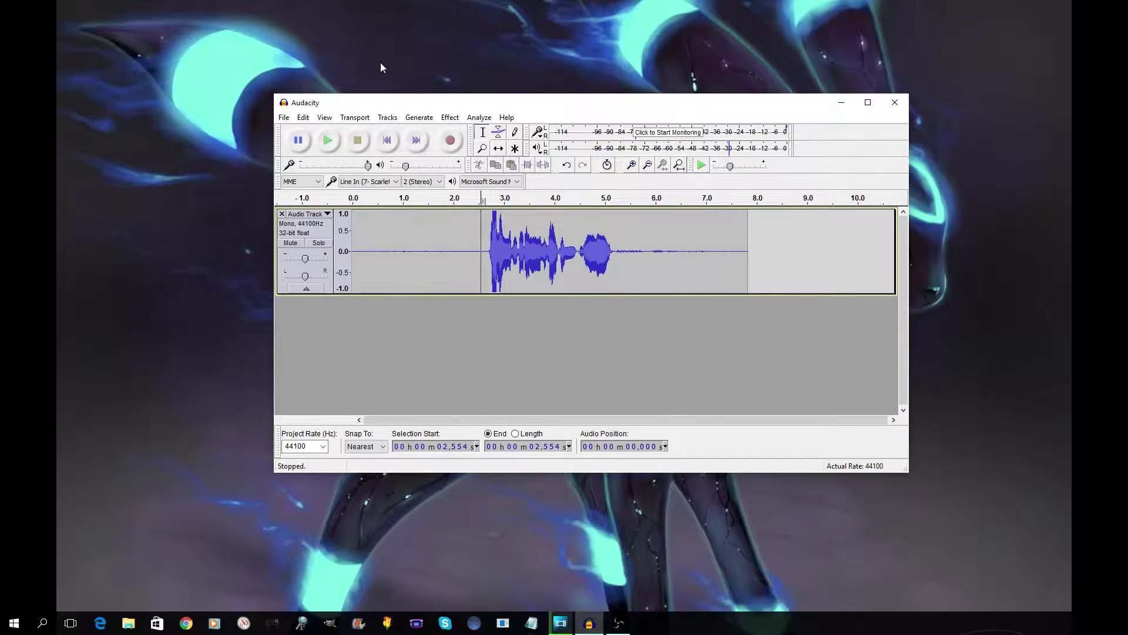
pyautogui.click(450, 117)
pyautogui.click(512, 246)
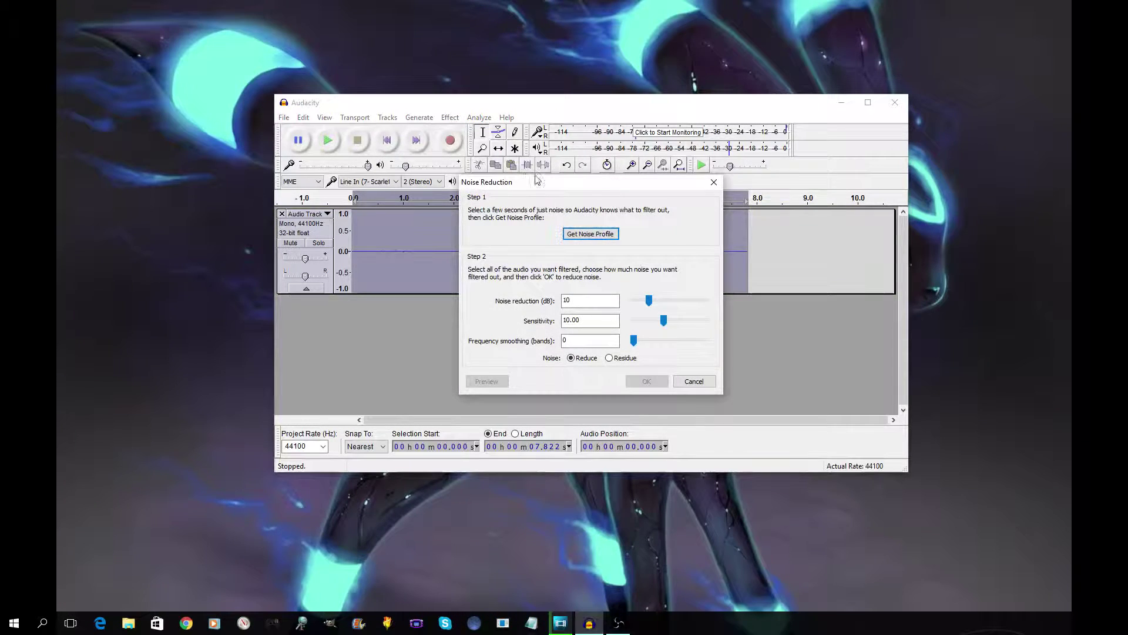
pyautogui.click(713, 182)
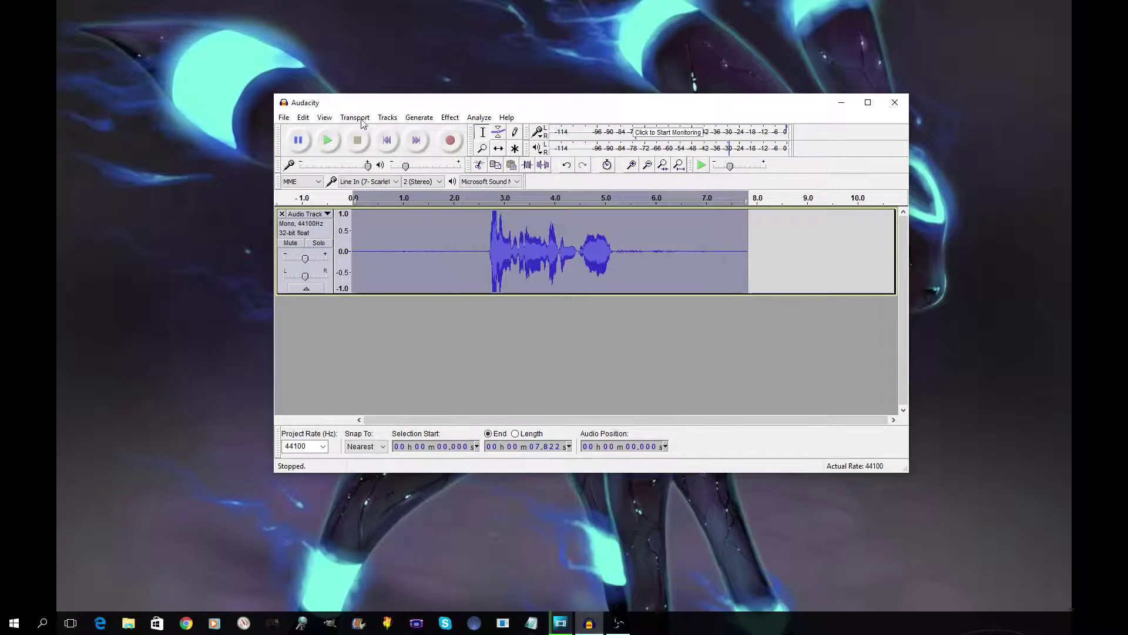
pyautogui.click(450, 118)
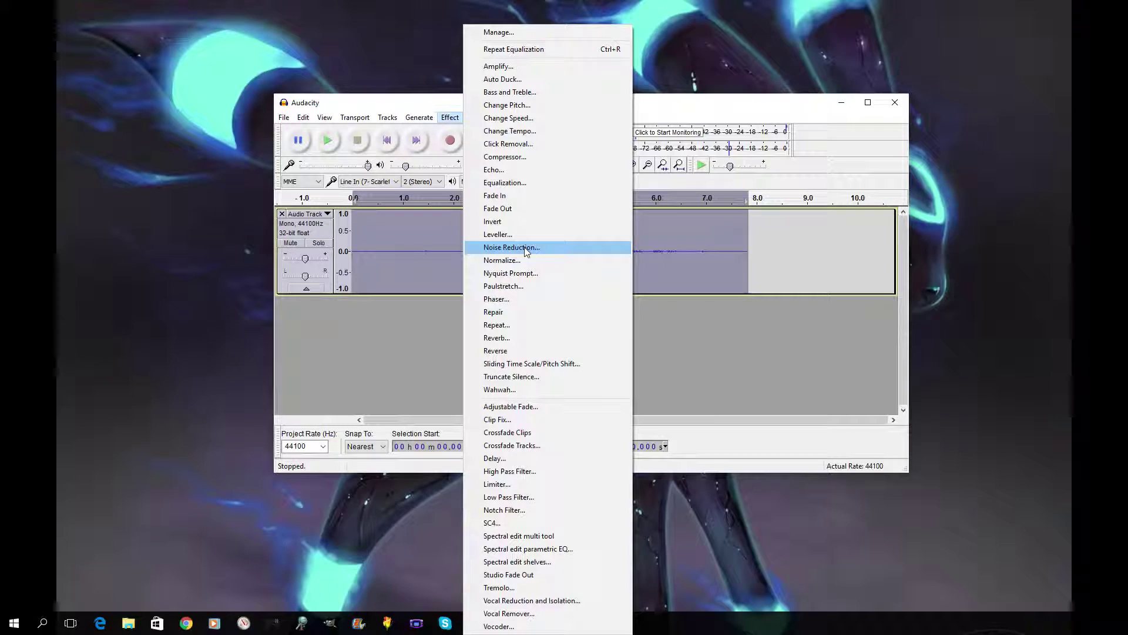
pyautogui.click(524, 247)
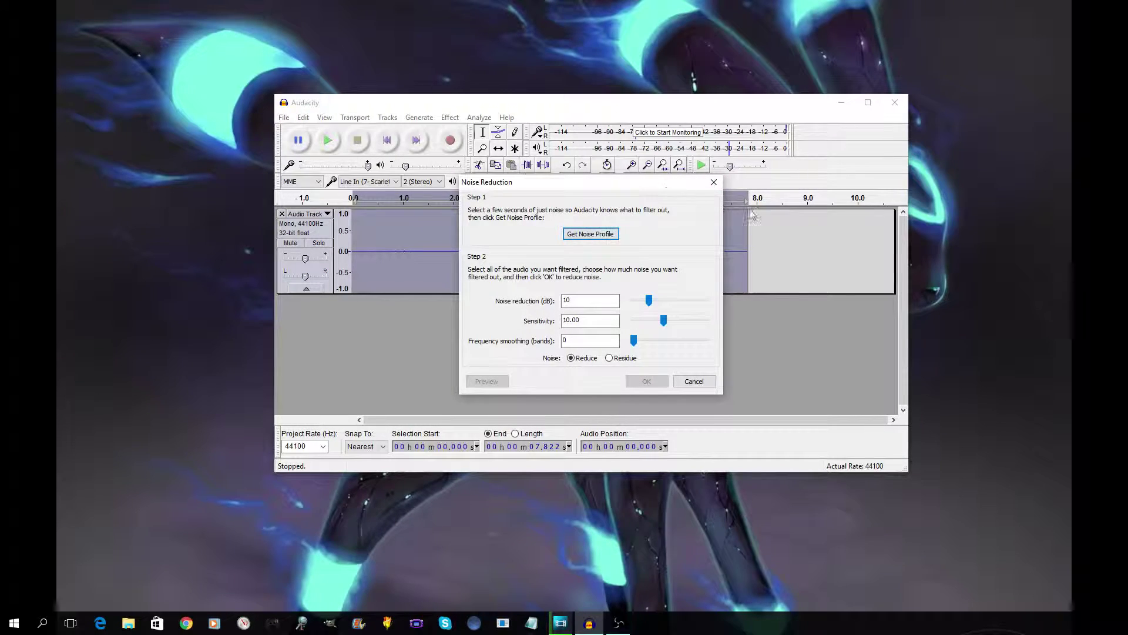
pyautogui.click(714, 183)
# Step: Select and play the noise-only section from about 5.2 s to 7.2 s, and capture it as the Noise Reduction profile
pyautogui.moveTo(615, 250); pyautogui.dragTo(714, 250)
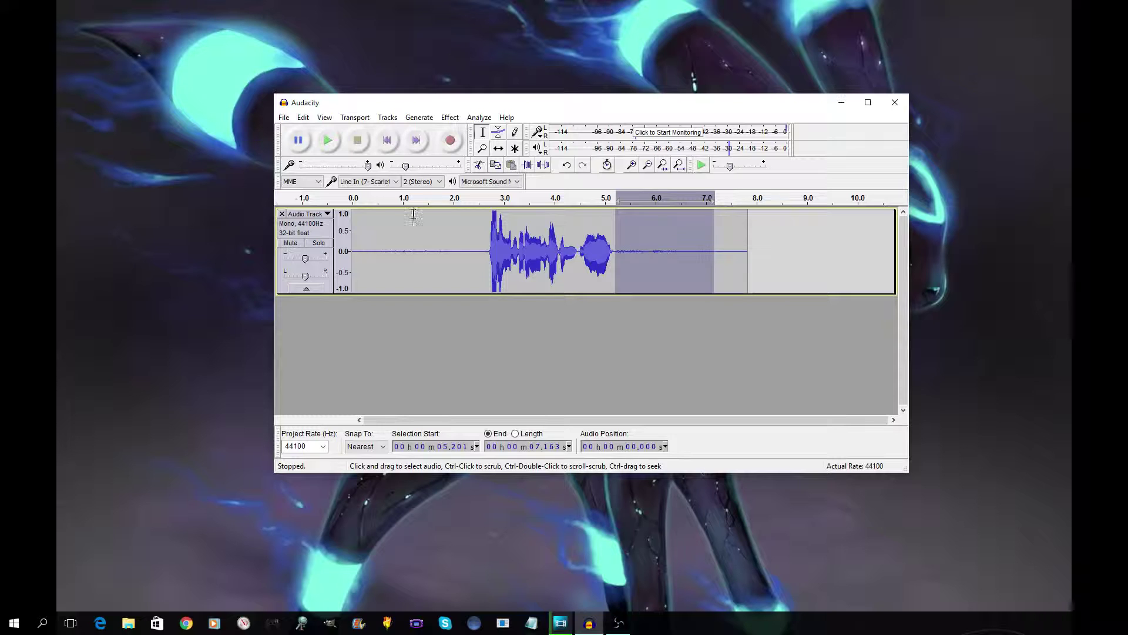
pyautogui.click(332, 143)
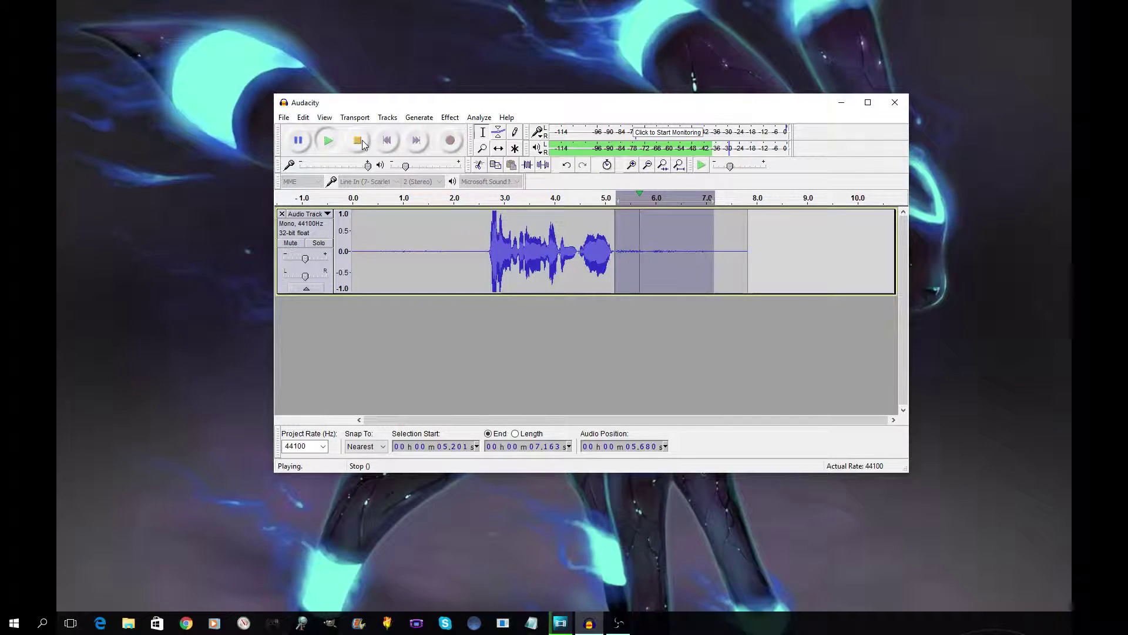
pyautogui.click(361, 143)
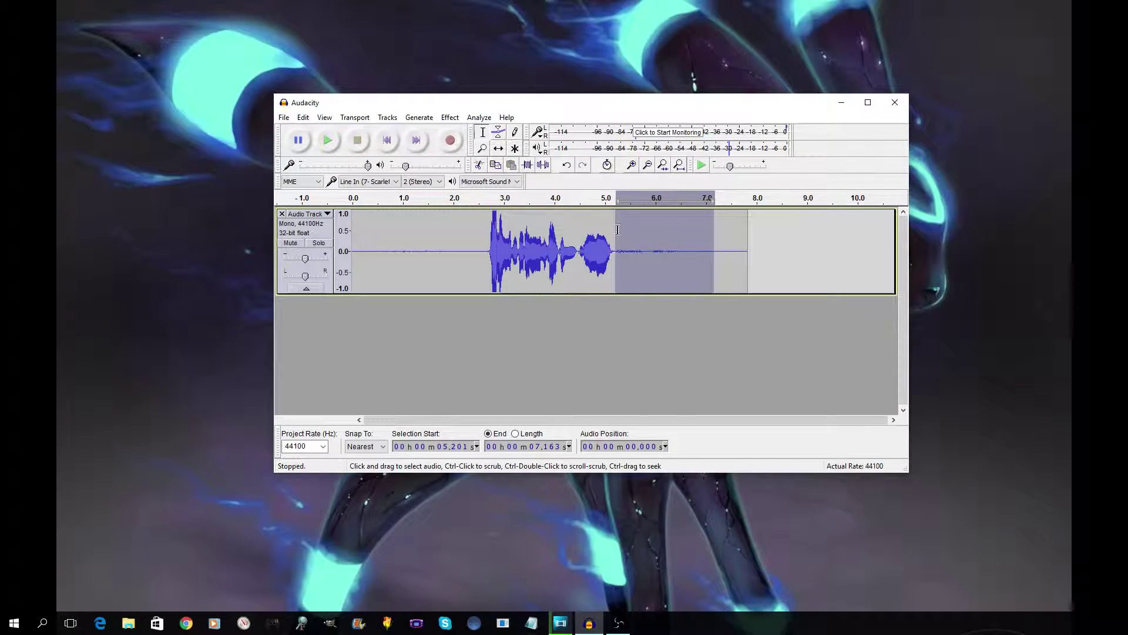
pyautogui.click(451, 120)
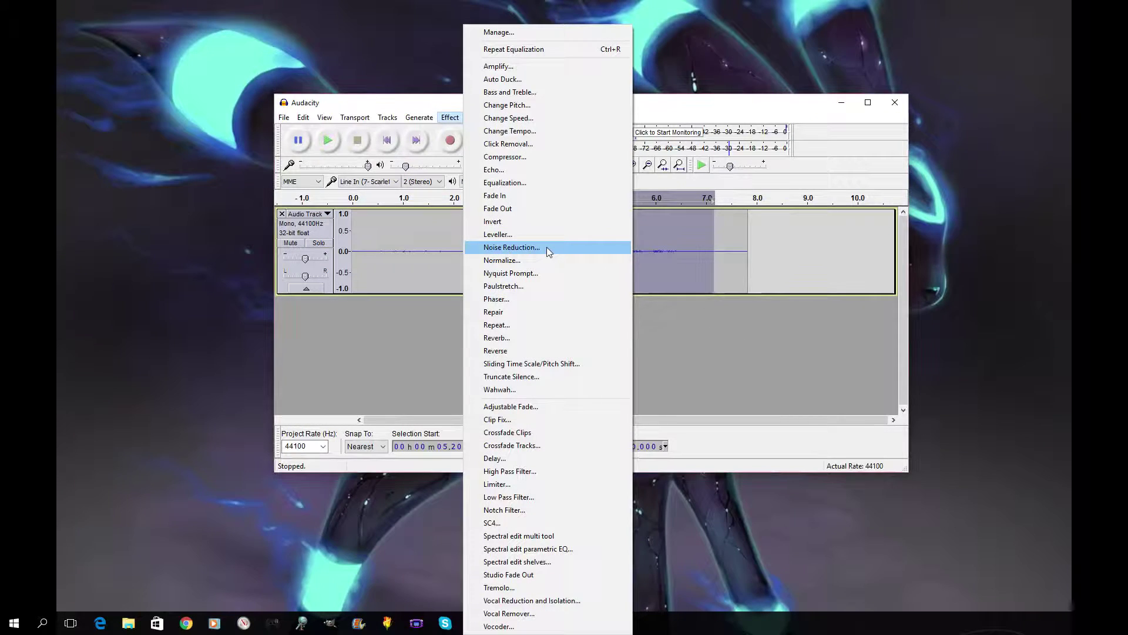
pyautogui.click(546, 247)
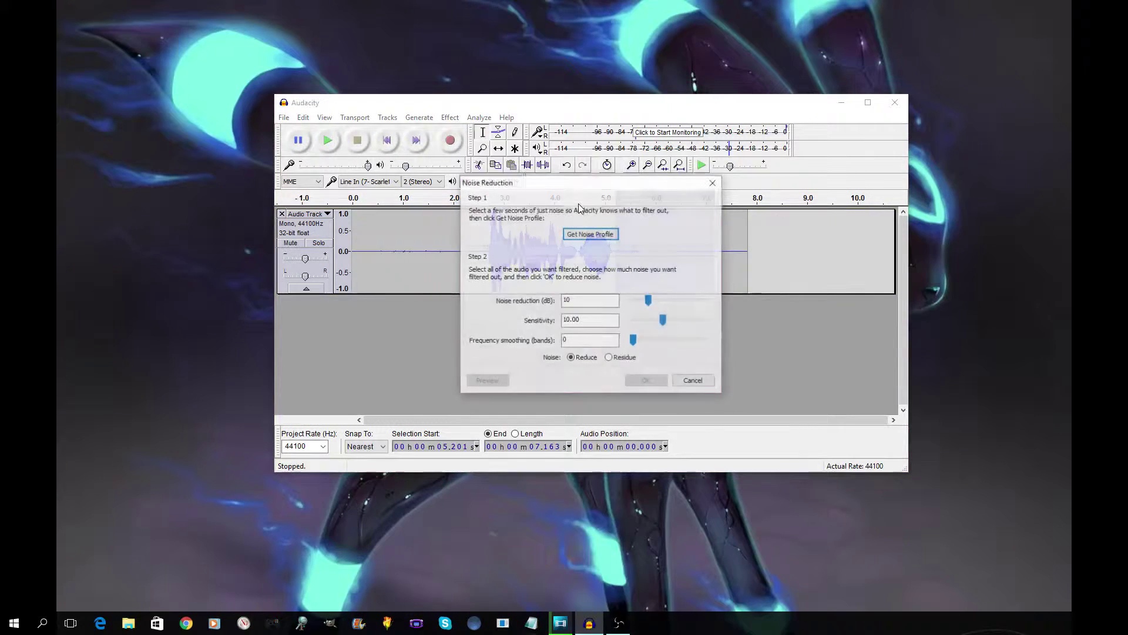
pyautogui.click(591, 234)
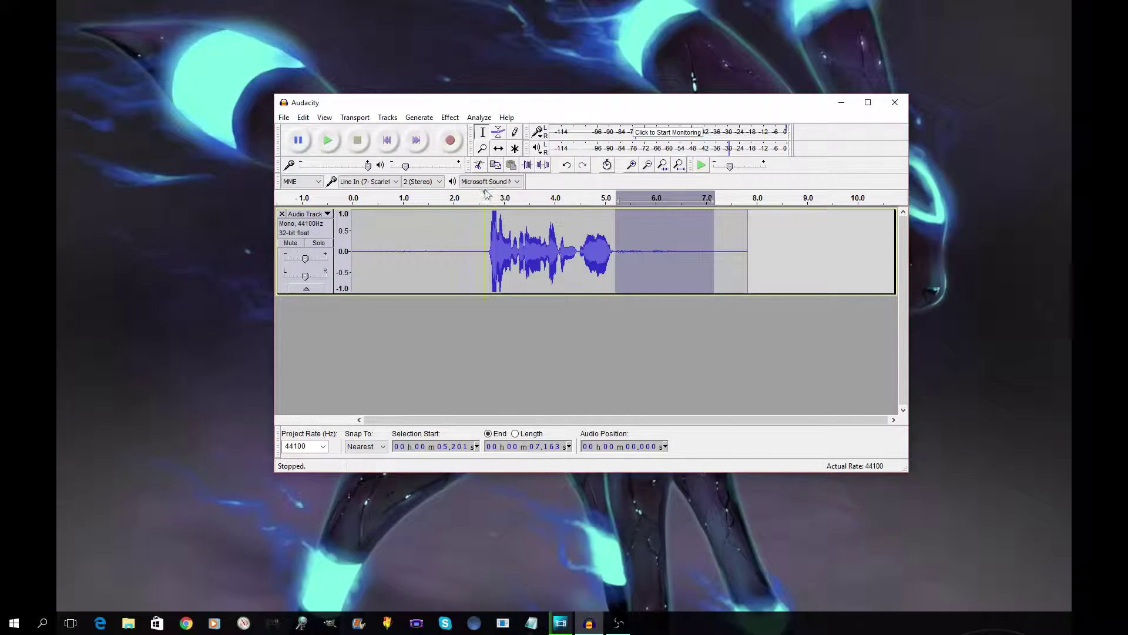
# Step: Apply Noise Reduction to the whole track with 10 dB reduction, sensitivity 10.00 and frequency smoothing 0
pyautogui.click(450, 118)
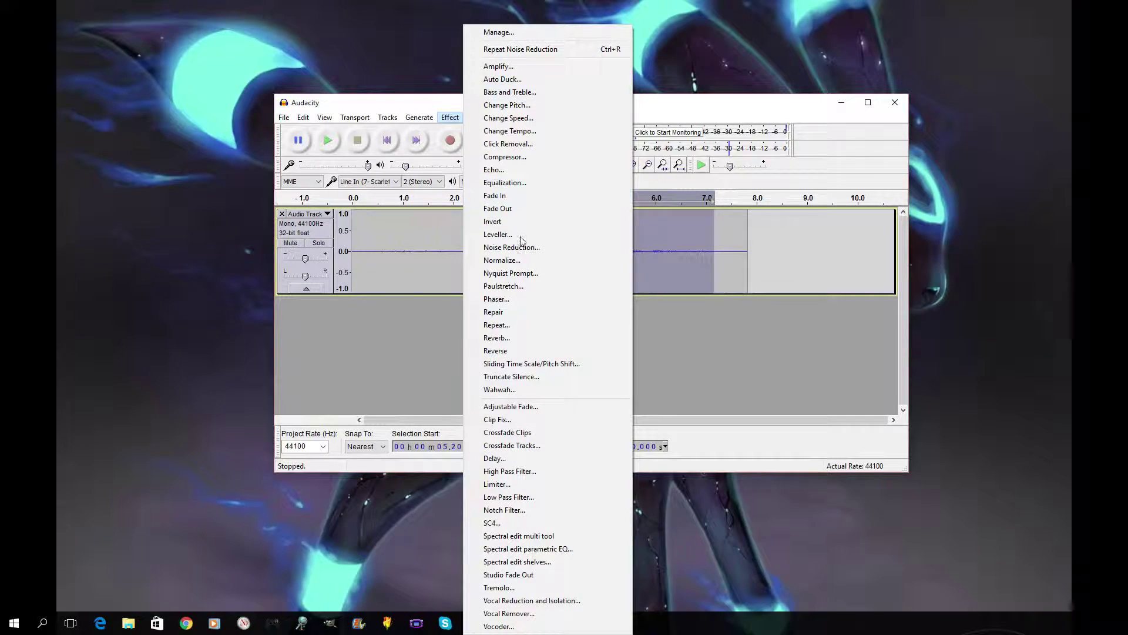
pyautogui.click(747, 255)
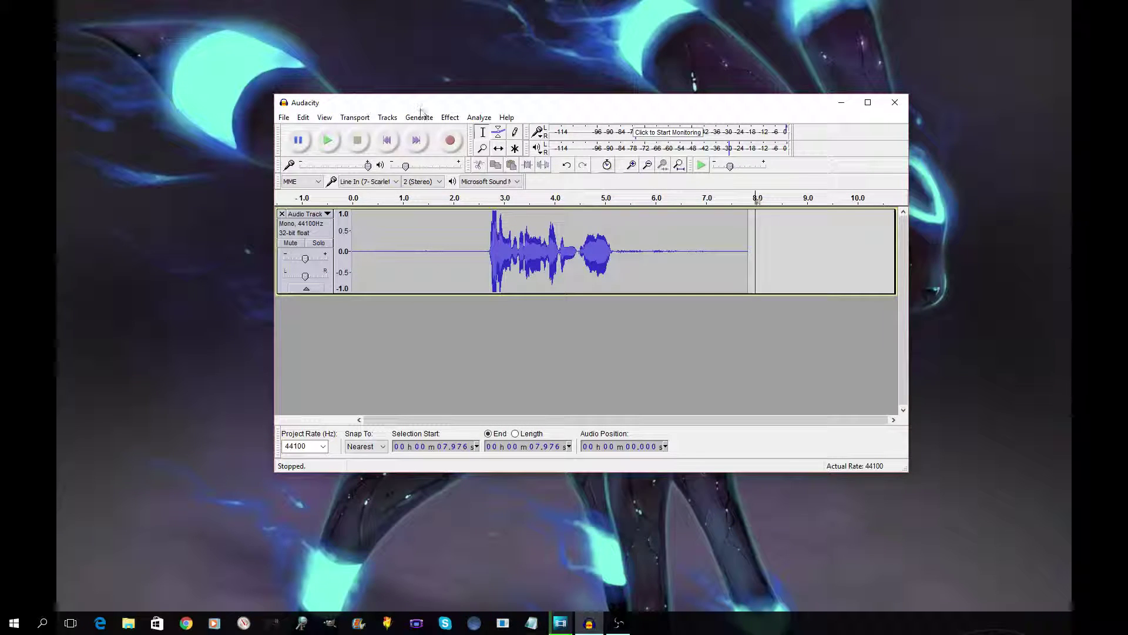
pyautogui.click(450, 117)
pyautogui.click(499, 248)
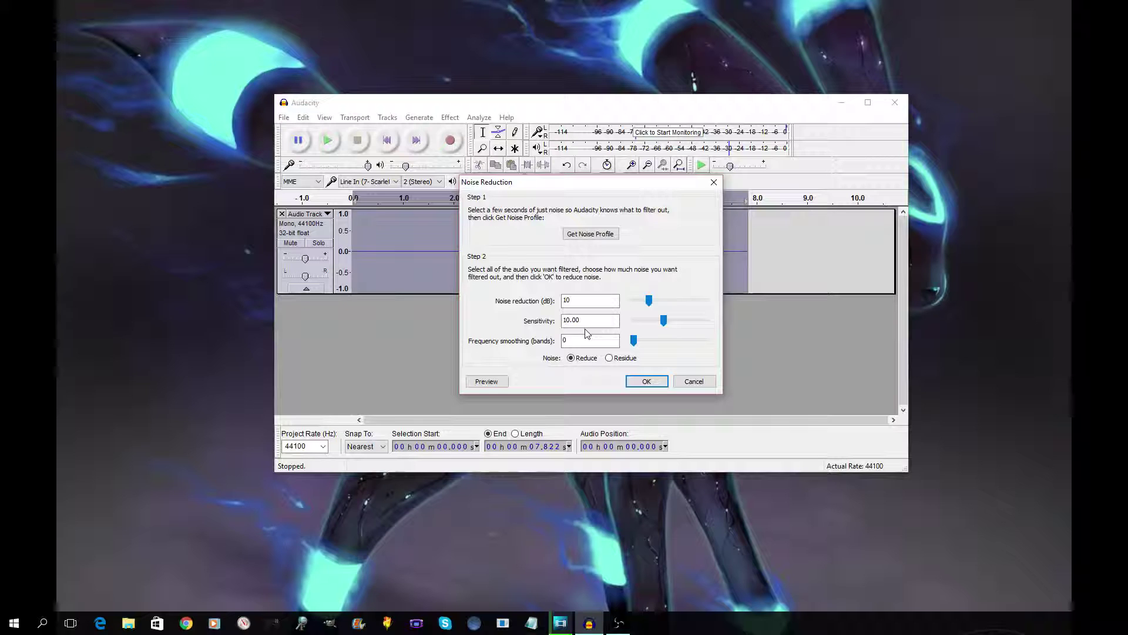
pyautogui.click(654, 384)
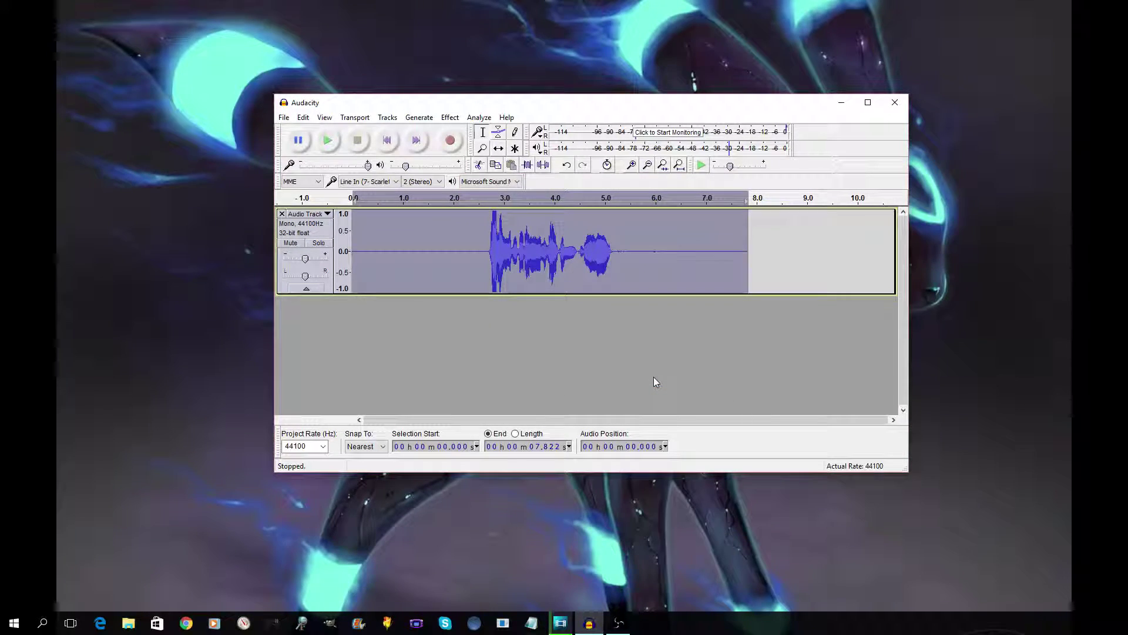
# Step: Play the processed audio at about 5.2 s to 6.4 s after the speech, and play the speech from about 2.7 s
pyautogui.moveTo(617, 251); pyautogui.dragTo(678, 275)
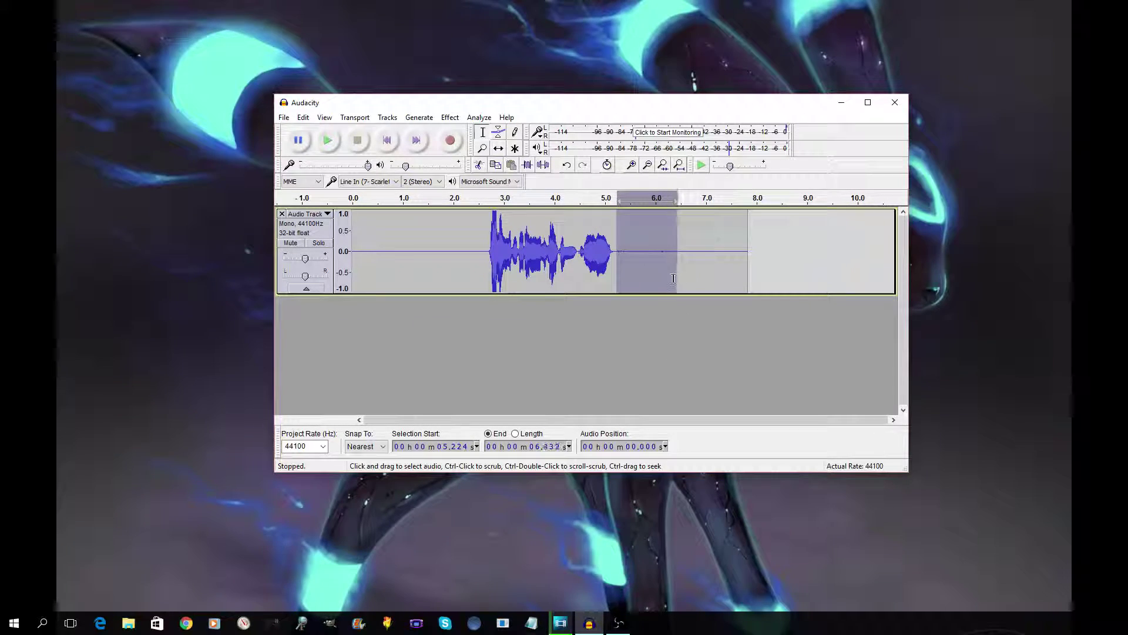
pyautogui.click(333, 145)
pyautogui.moveTo(484, 246); pyautogui.dragTo(617, 250)
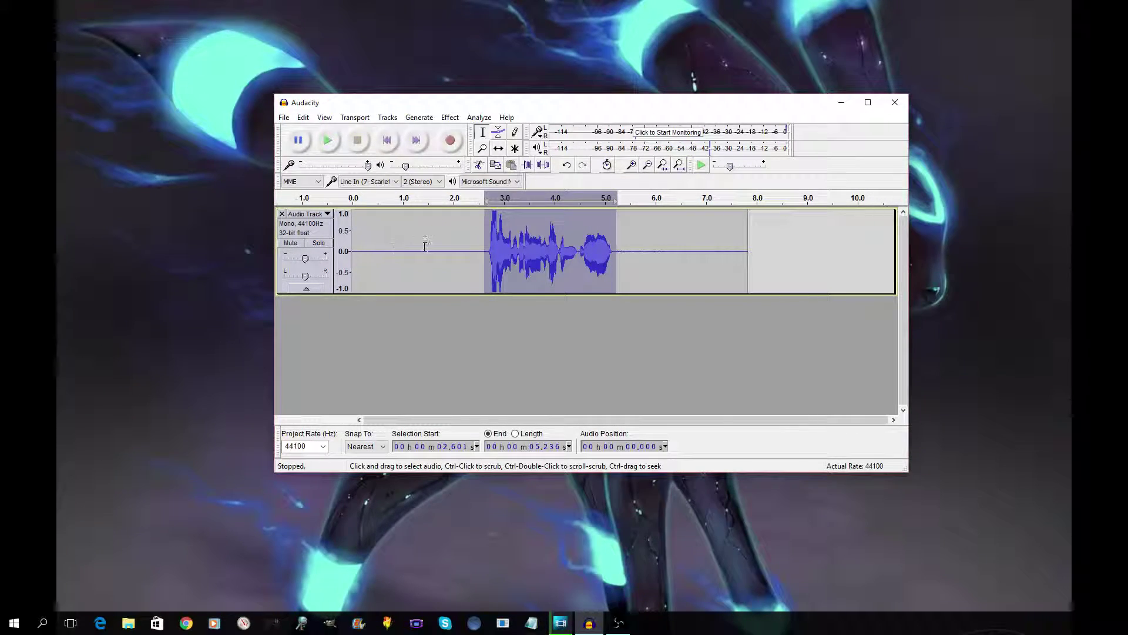
pyautogui.click(490, 252)
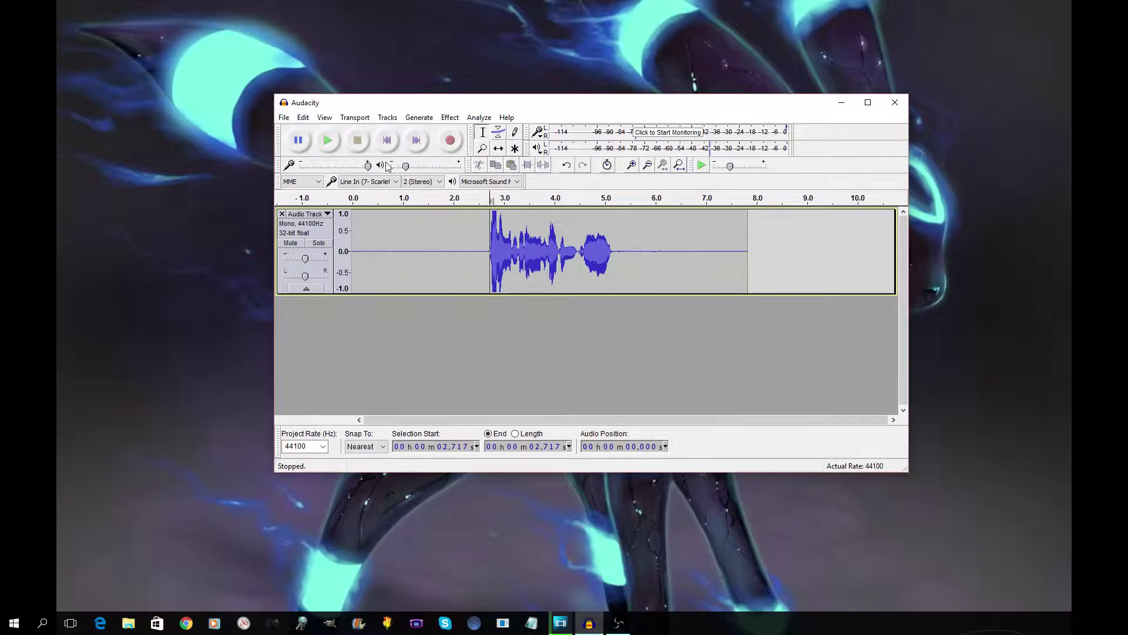
pyautogui.click(331, 146)
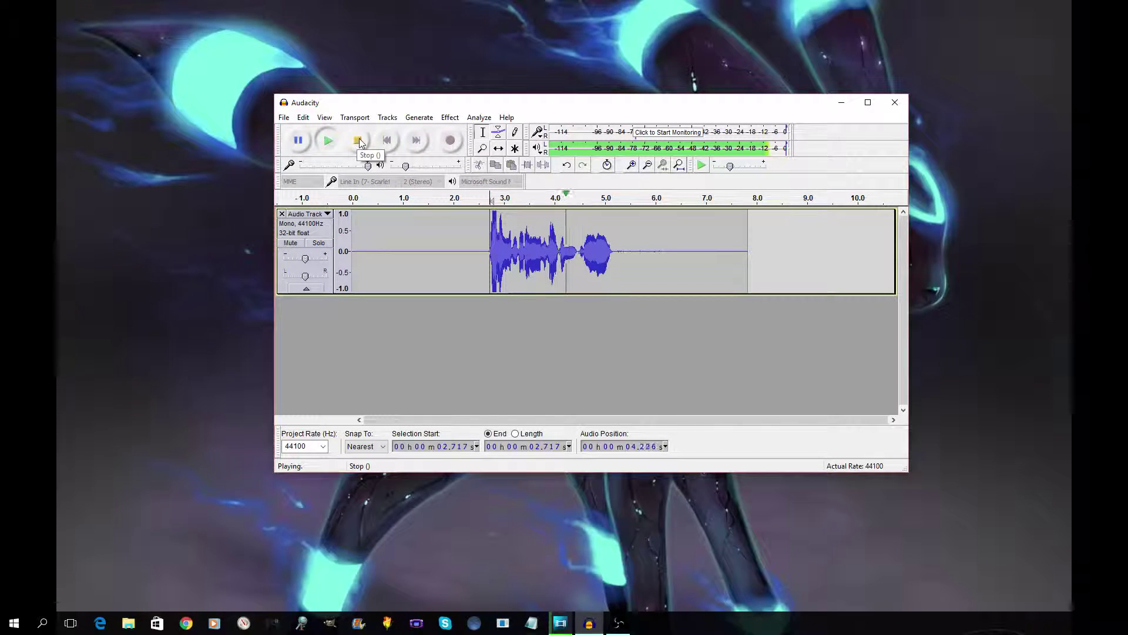
pyautogui.click(360, 141)
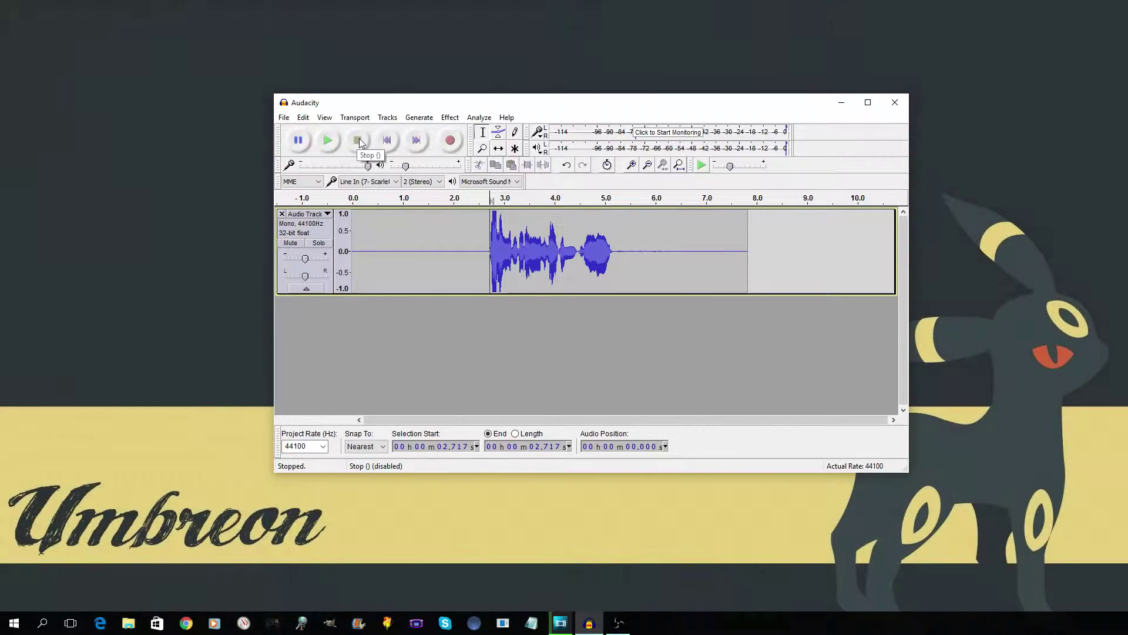
pyautogui.click(459, 119)
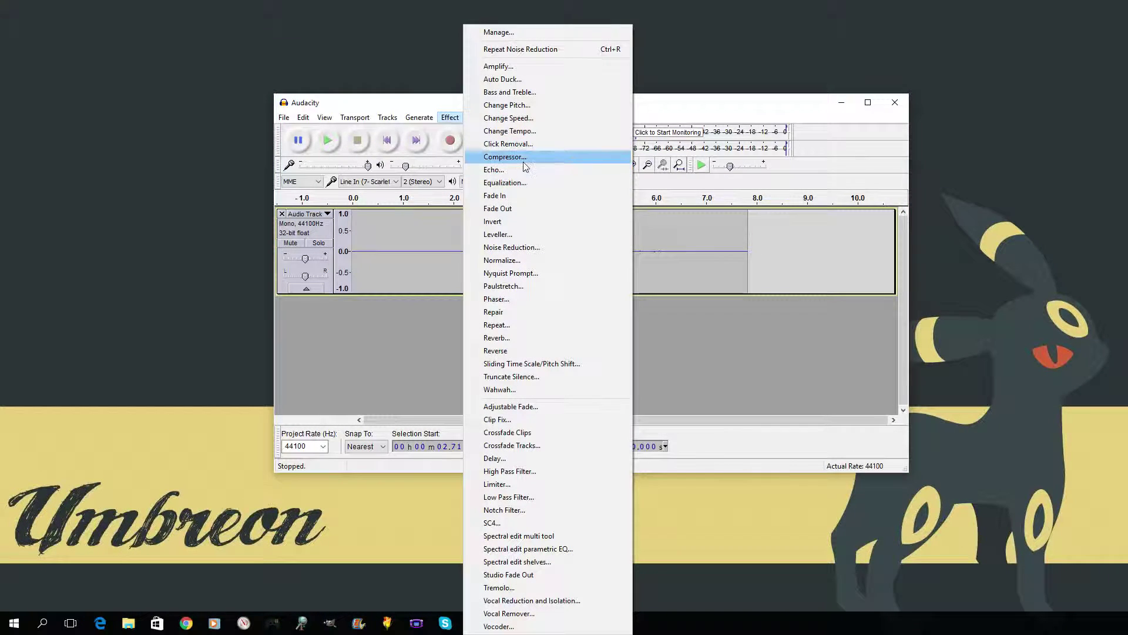
pyautogui.click(524, 159)
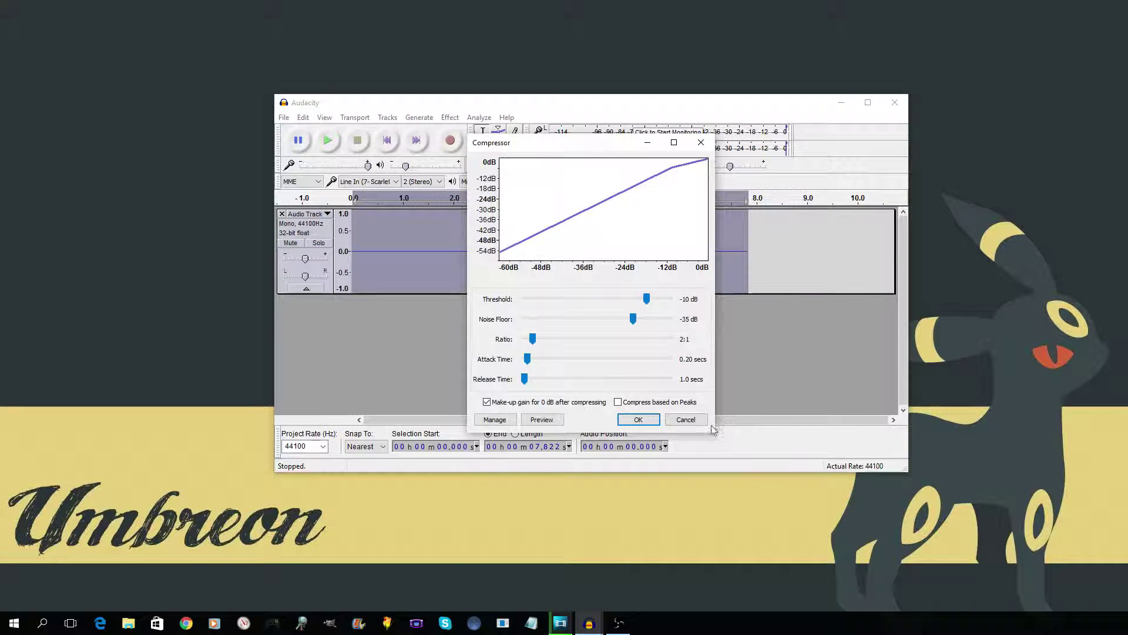
pyautogui.press('Return')
# Step: Play the uncompressed speech from about 2.7 s for reference
pyautogui.click(482, 248)
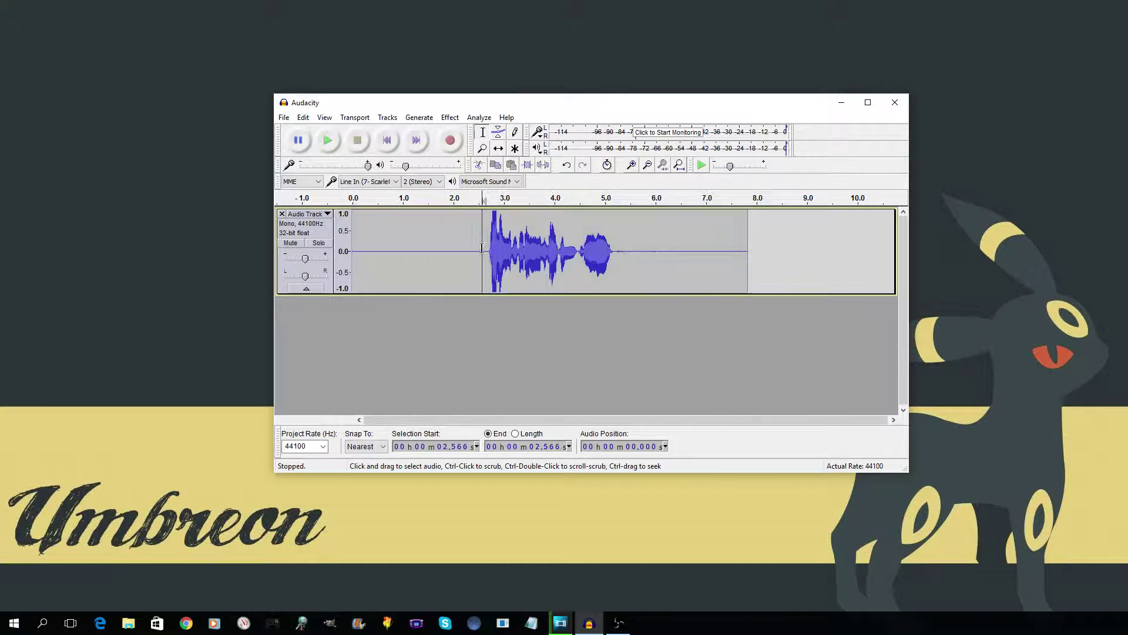
pyautogui.click(491, 248)
pyautogui.click(329, 140)
pyautogui.click(358, 146)
# Step: Apply the Compressor to the whole track with -10 dB threshold, -35 dB noise floor and 2:1 ratio, and play the speech from about 2.7 s
pyautogui.click(449, 117)
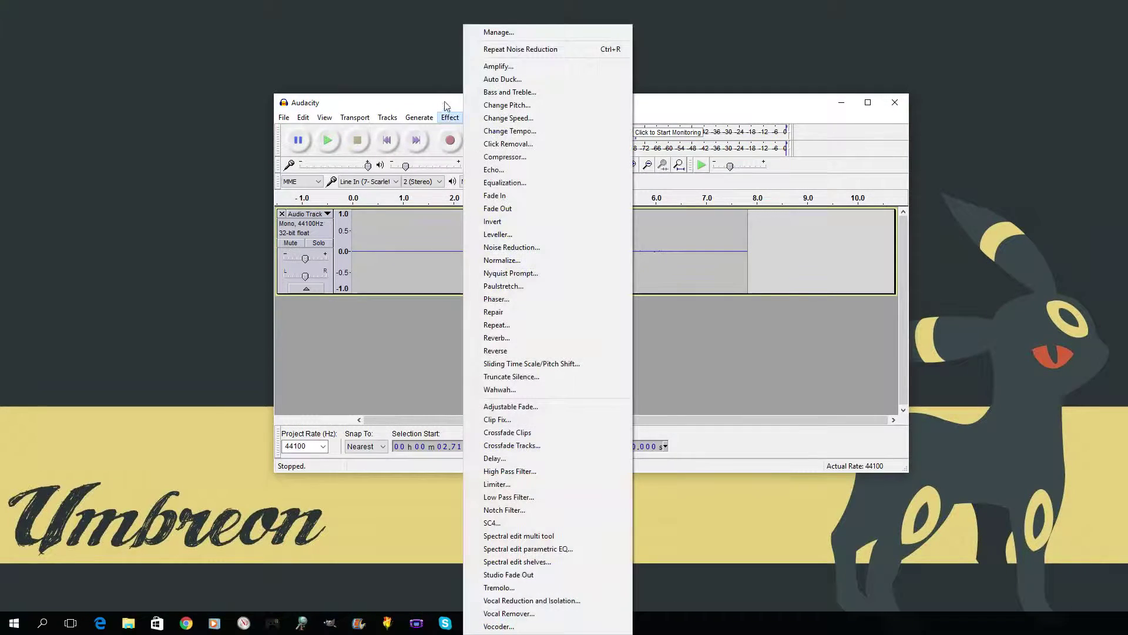
pyautogui.click(523, 157)
pyautogui.click(638, 420)
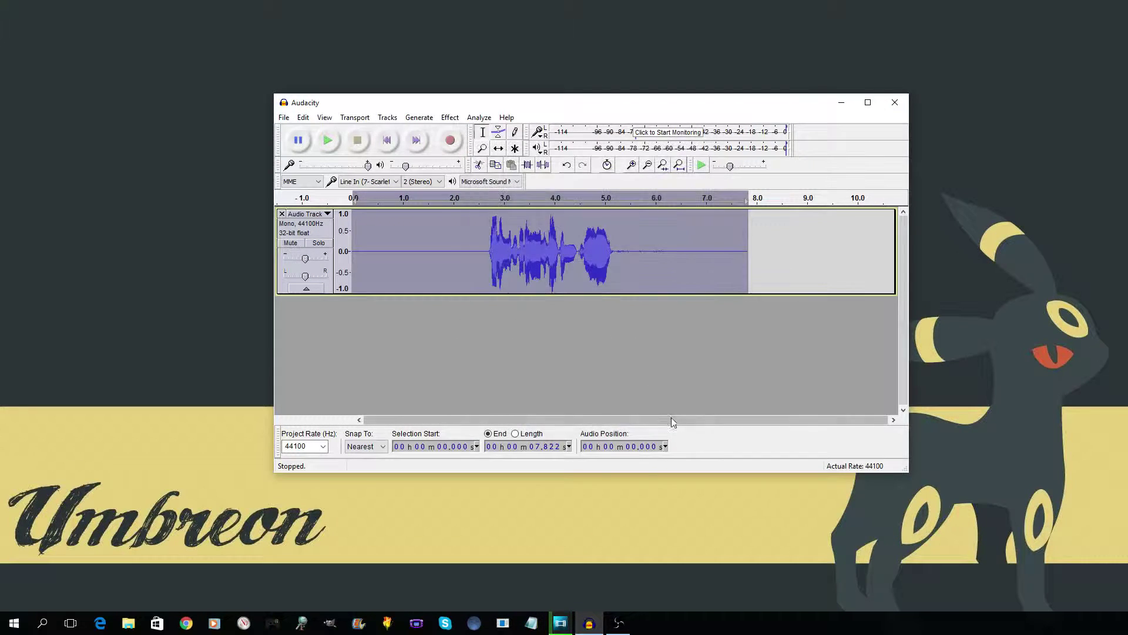
pyautogui.click(489, 270)
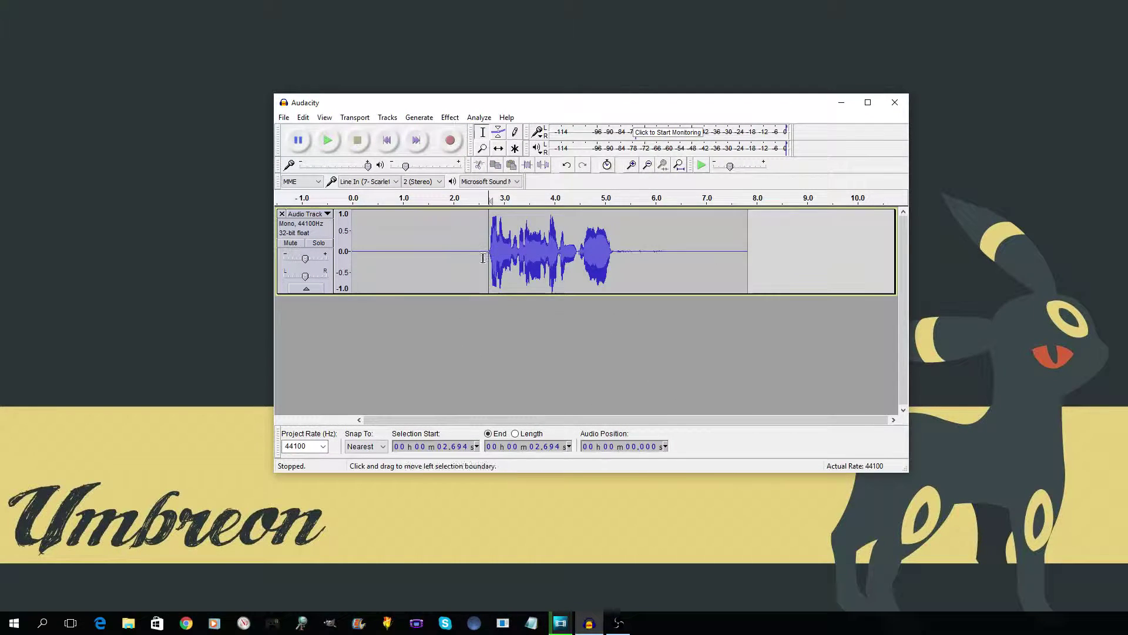
pyautogui.click(332, 134)
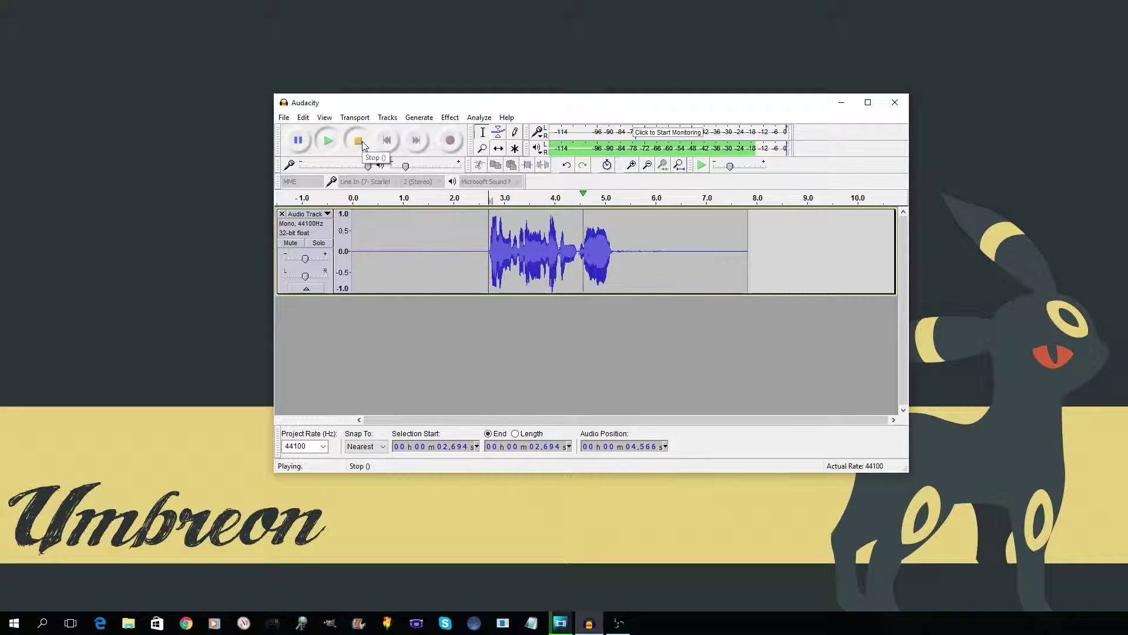
pyautogui.click(358, 140)
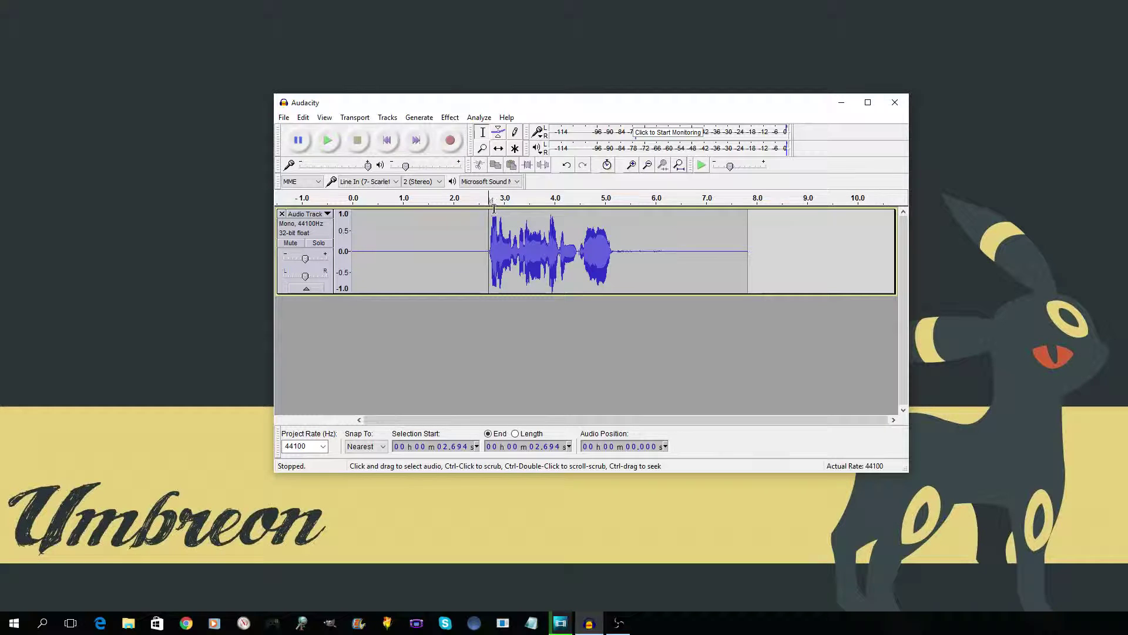
# Step: Undo the Compressor and play the uncompressed speech from about 4.1 s
pyautogui.click(304, 118)
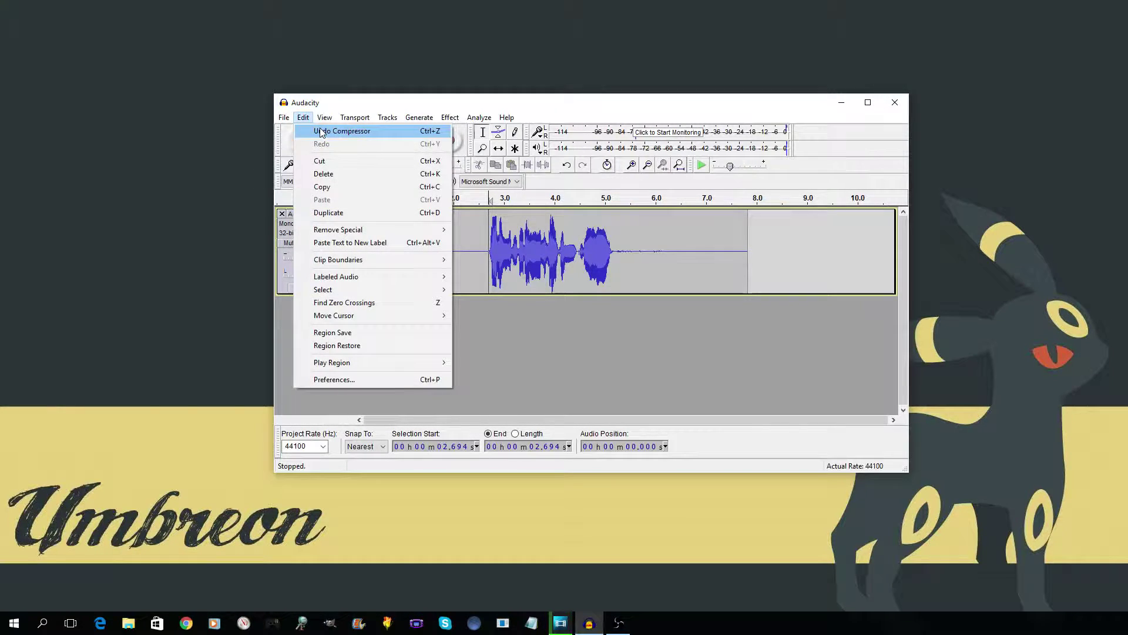
pyautogui.click(321, 131)
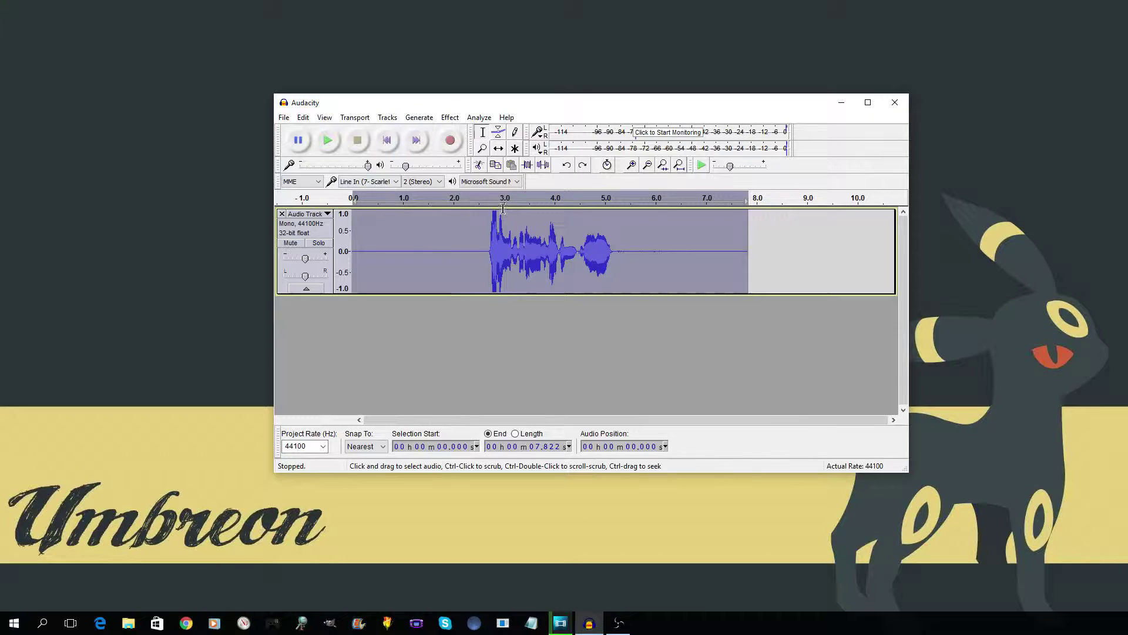
pyautogui.click(562, 238)
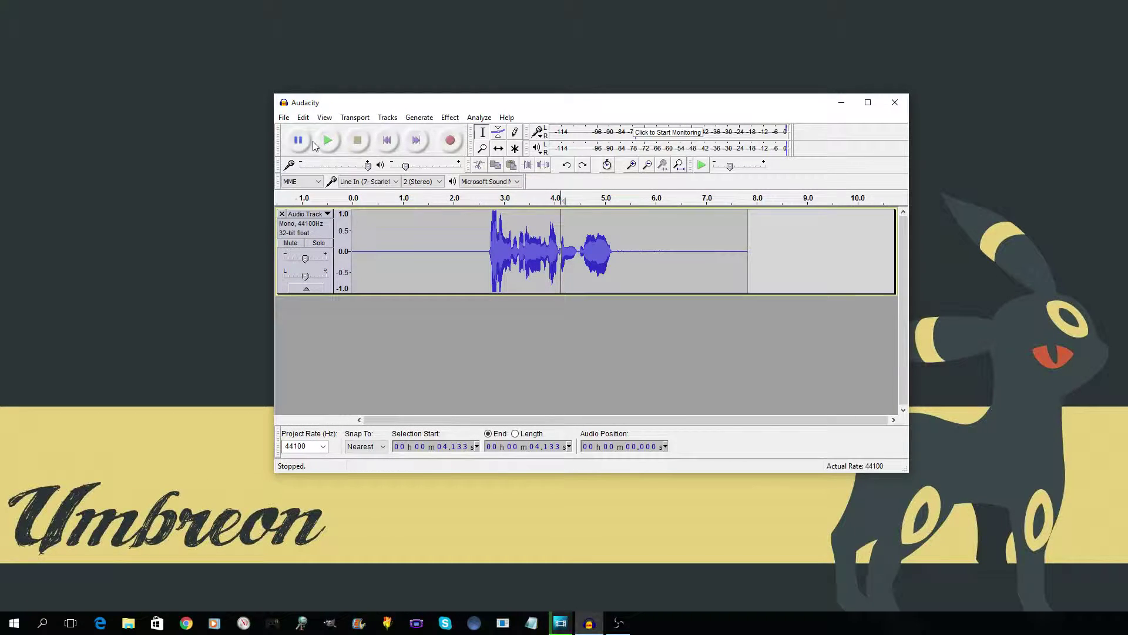
pyautogui.click(336, 145)
pyautogui.click(357, 143)
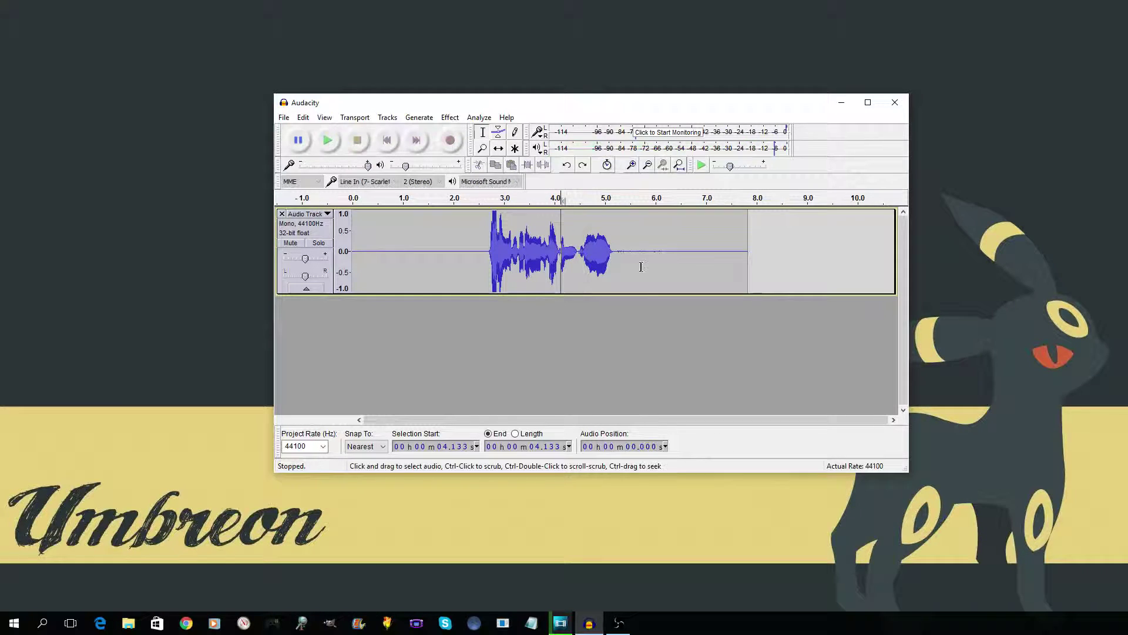
# Step: Place the cursor at the speech start, about 2.7 s, and redo the Compressor
pyautogui.click(489, 232)
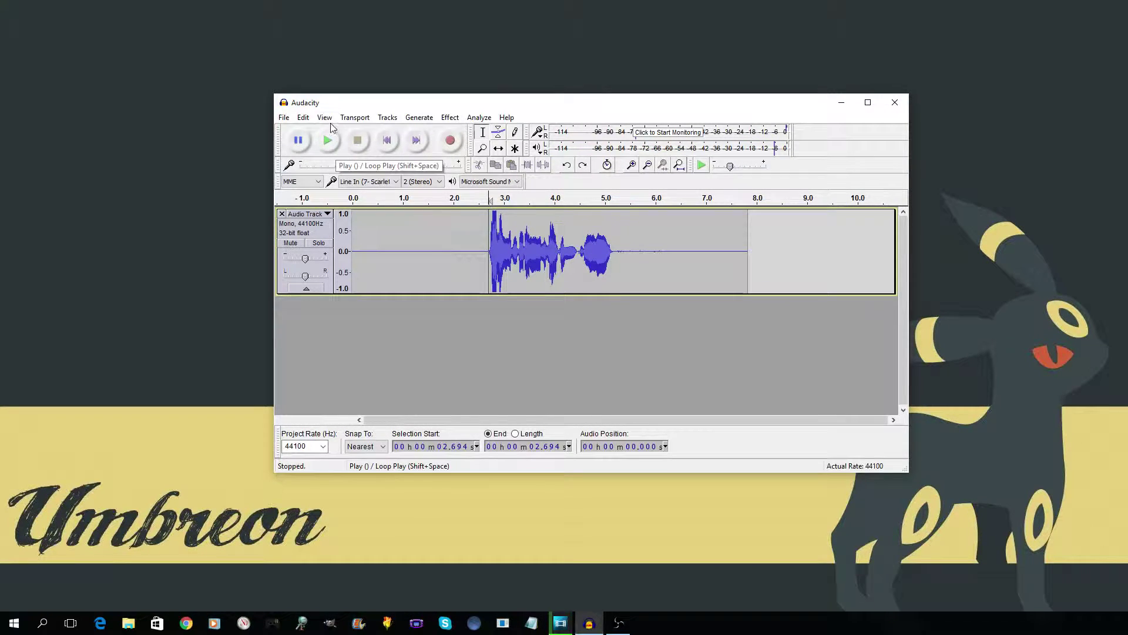
pyautogui.click(302, 118)
pyautogui.click(347, 131)
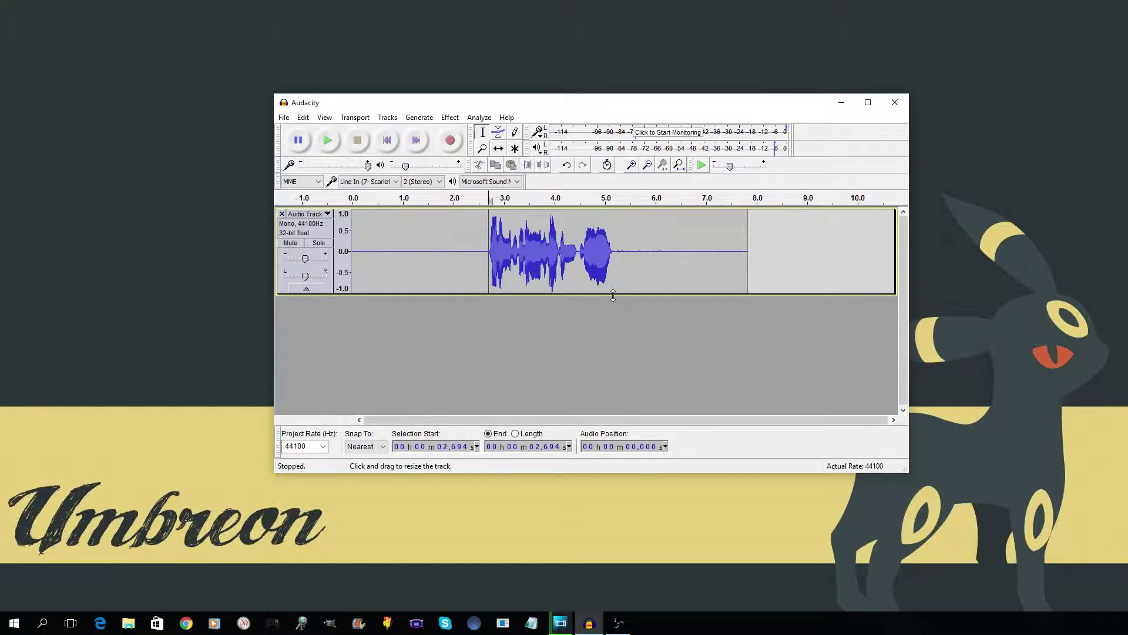
# Step: Open Equalization for the whole track and add control points at 0 dB at both ends of the flat curve
pyautogui.click(449, 117)
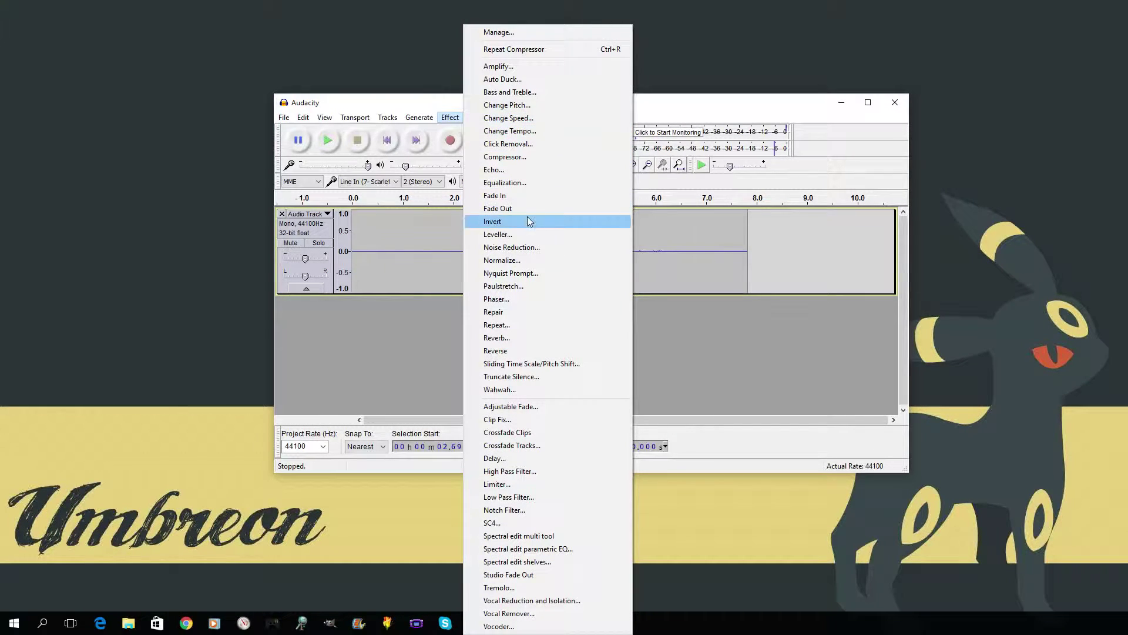
pyautogui.click(517, 184)
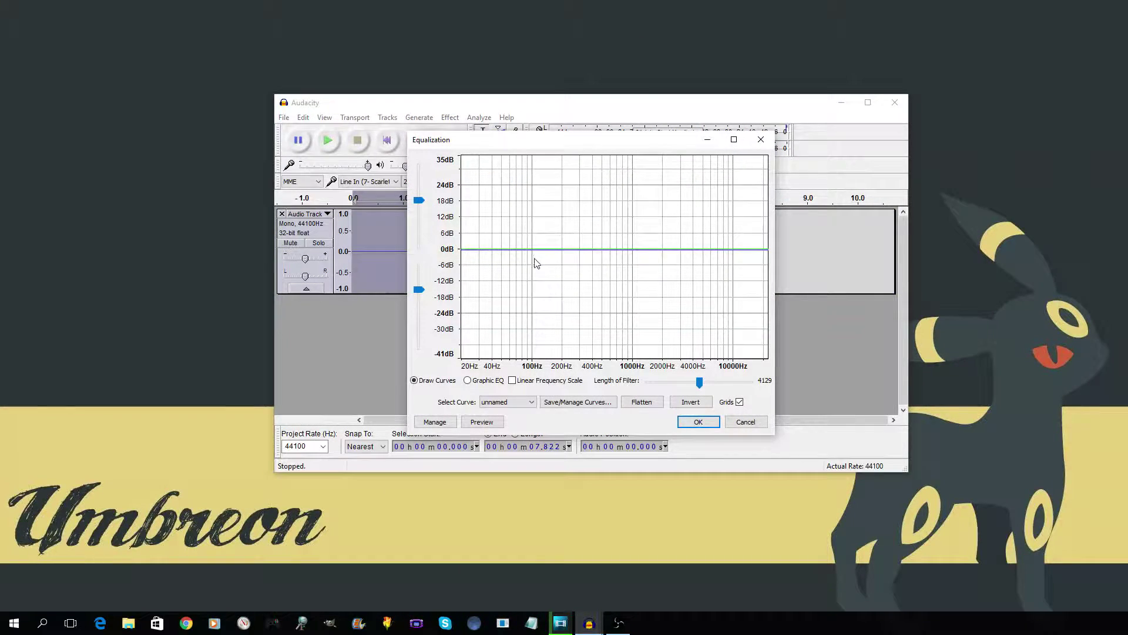
pyautogui.moveTo(767, 249)
pyautogui.mouseDown()
pyautogui.moveTo(768, 234)
pyautogui.moveTo(770, 255)
pyautogui.mouseUp()
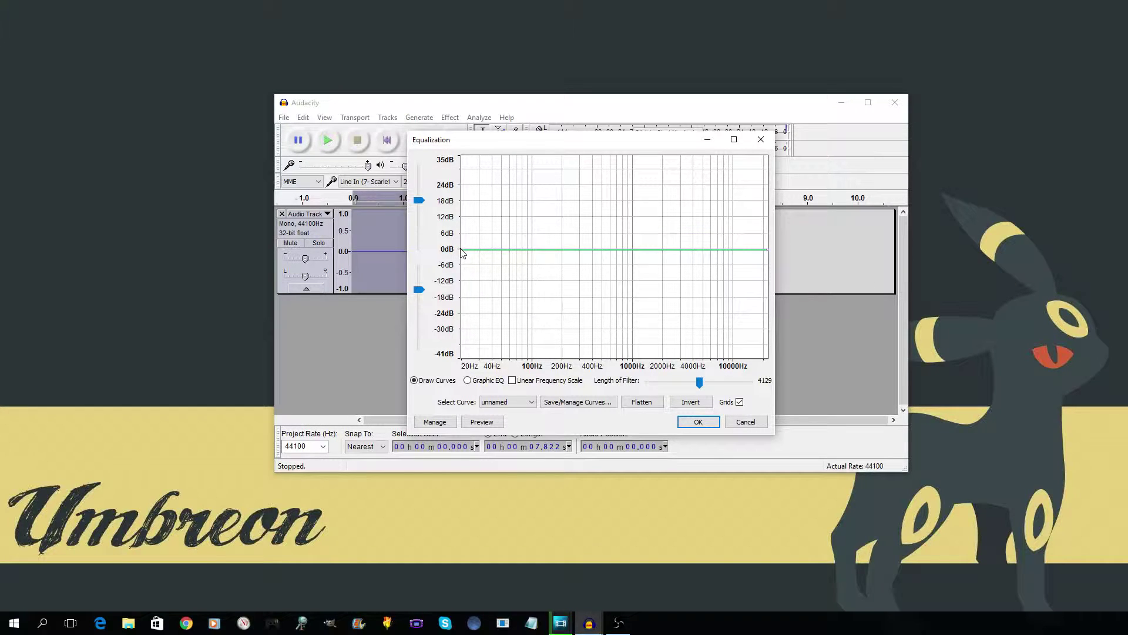
pyautogui.moveTo(462, 249); pyautogui.dragTo(465, 250)
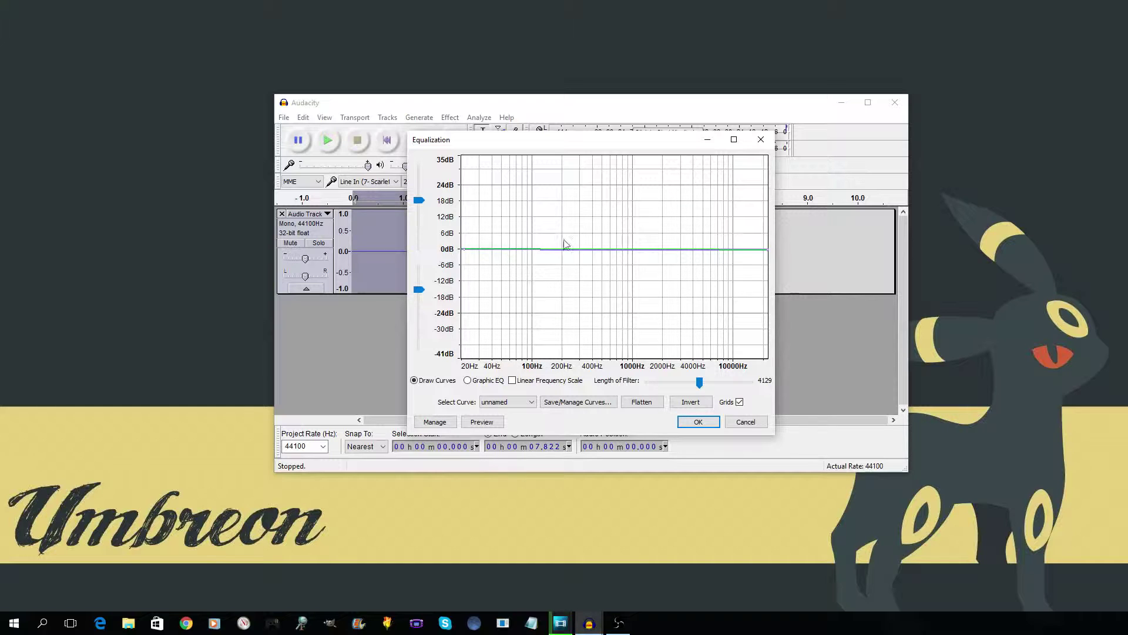
# Step: Draw an extreme curve dipping to about -24 dB near 160 Hz and peaking at about 27 dB near 550 Hz and 2000 Hz
pyautogui.moveTo(607, 249); pyautogui.dragTo(607, 176)
pyautogui.moveTo(668, 207); pyautogui.dragTo(593, 281)
pyautogui.moveTo(491, 244); pyautogui.dragTo(553, 314)
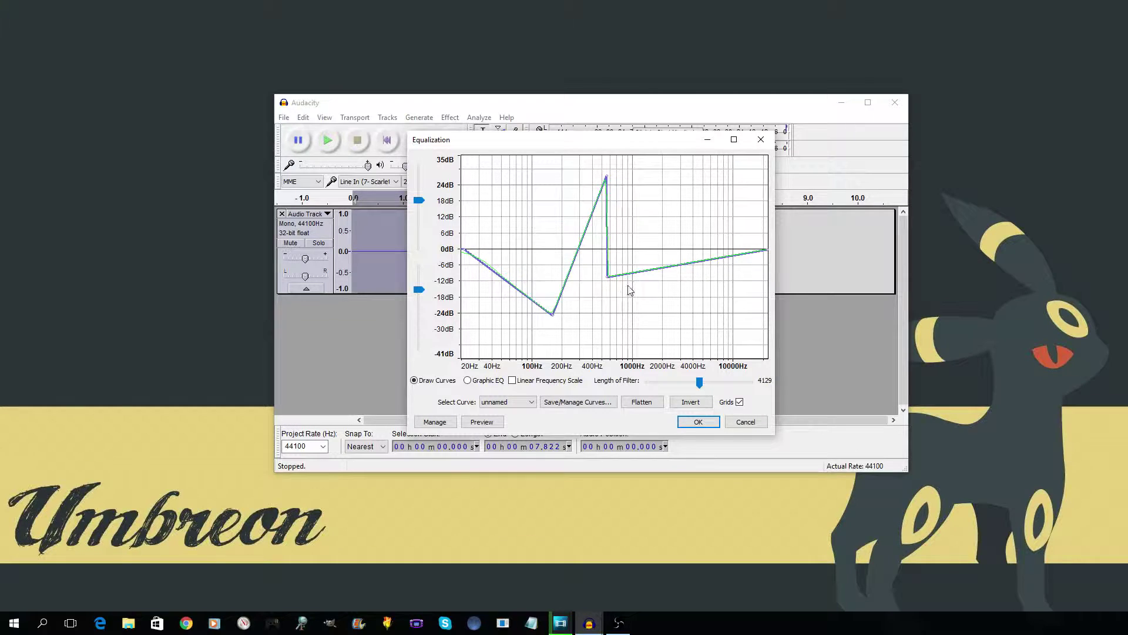
pyautogui.moveTo(668, 270); pyautogui.dragTo(686, 187)
pyautogui.moveTo(573, 264); pyautogui.dragTo(553, 215)
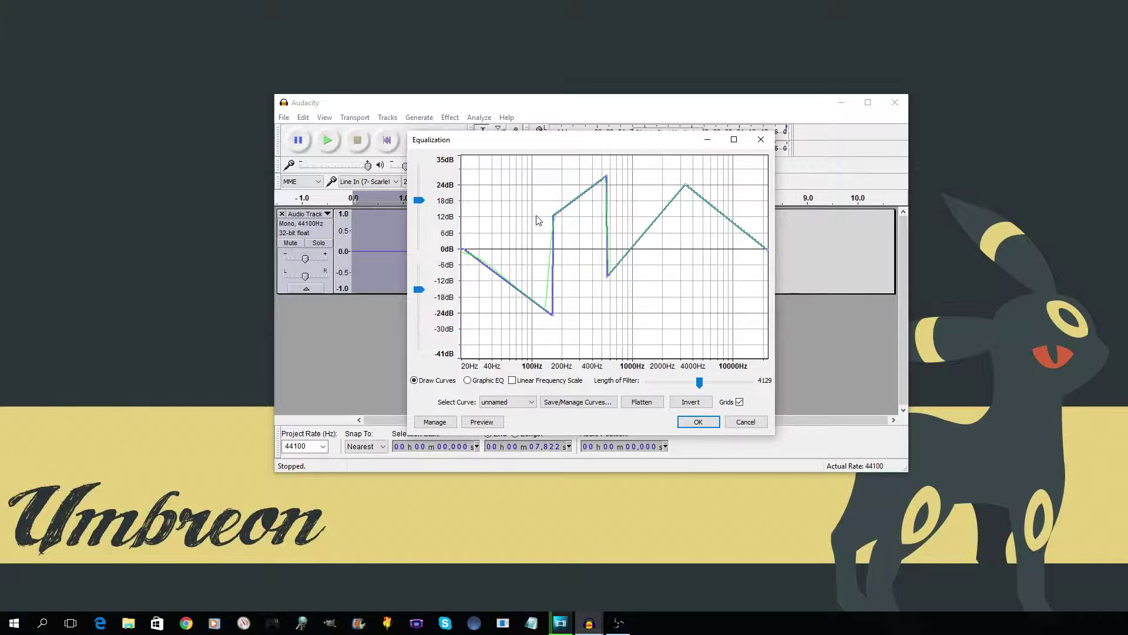
pyautogui.moveTo(644, 233); pyautogui.dragTo(660, 177)
pyautogui.moveTo(605, 212)
pyautogui.mouseDown()
pyautogui.moveTo(632, 212)
pyautogui.moveTo(595, 194)
pyautogui.mouseUp()
pyautogui.moveTo(635, 238); pyautogui.dragTo(697, 272)
pyautogui.click(695, 269)
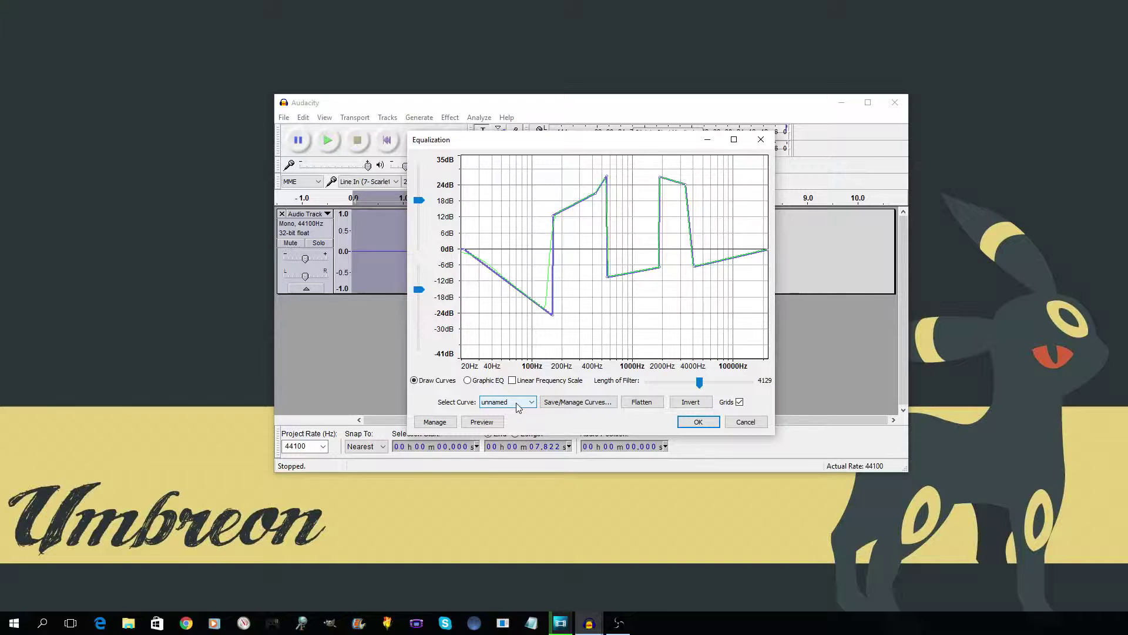
# Step: Apply the drawn equalization curve to the whole track, and undo it
pyautogui.click(698, 422)
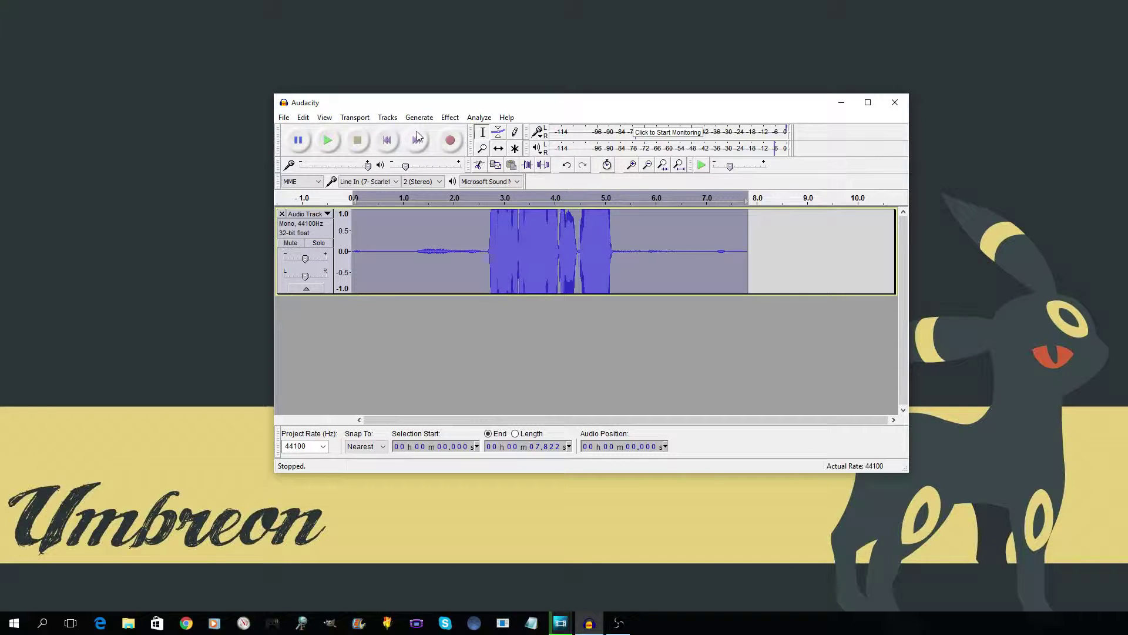
pyautogui.click(325, 117)
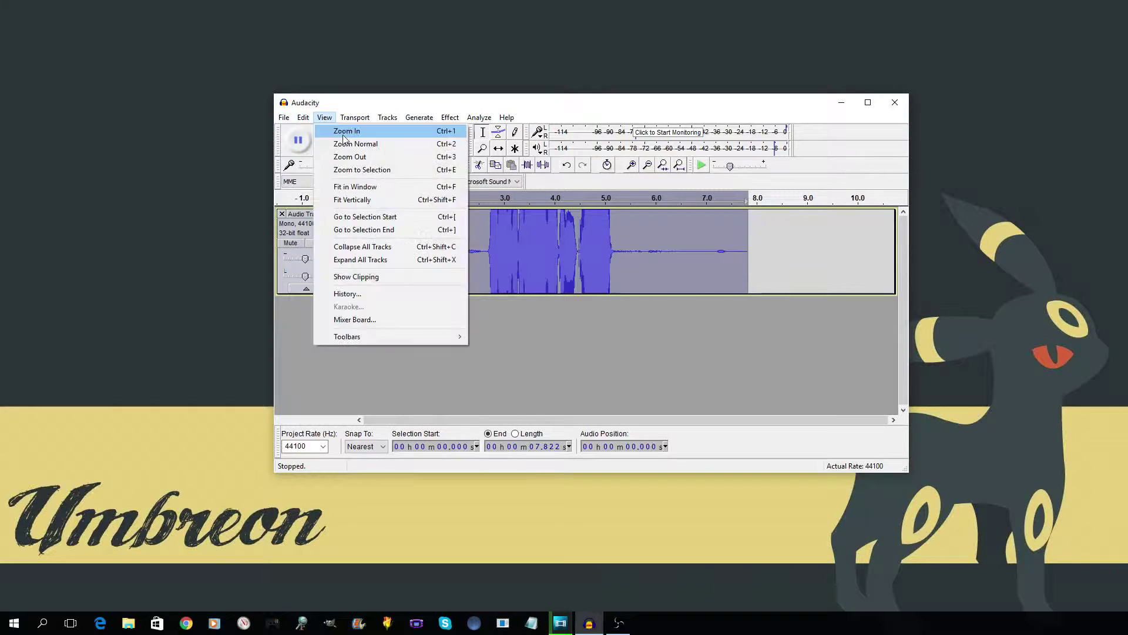
pyautogui.click(304, 117)
pyautogui.click(449, 117)
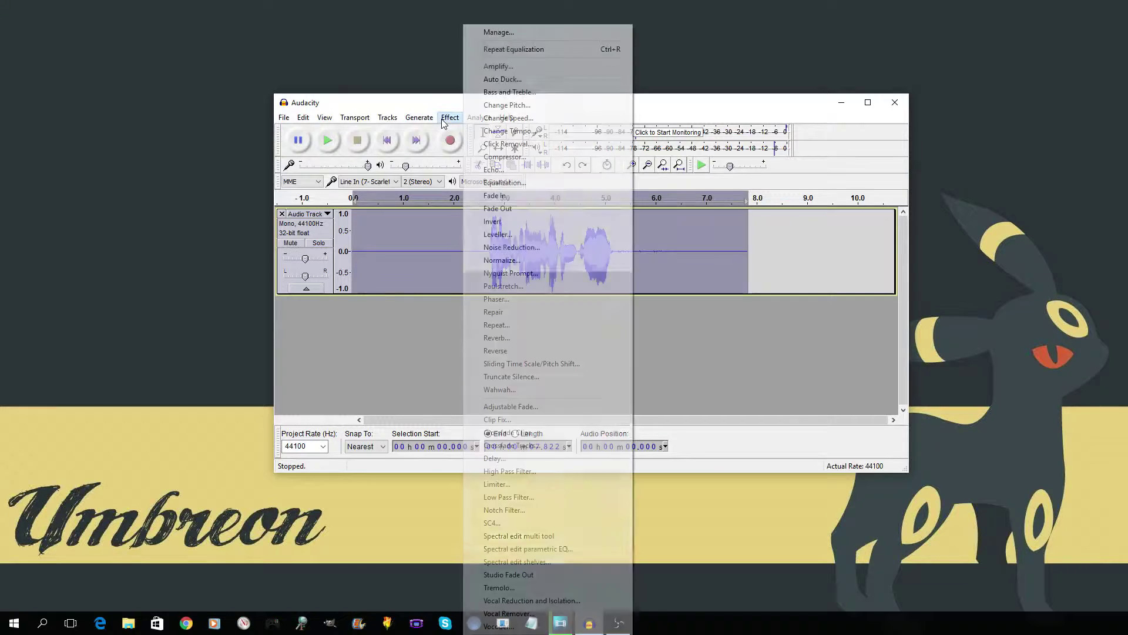
pyautogui.click(500, 244)
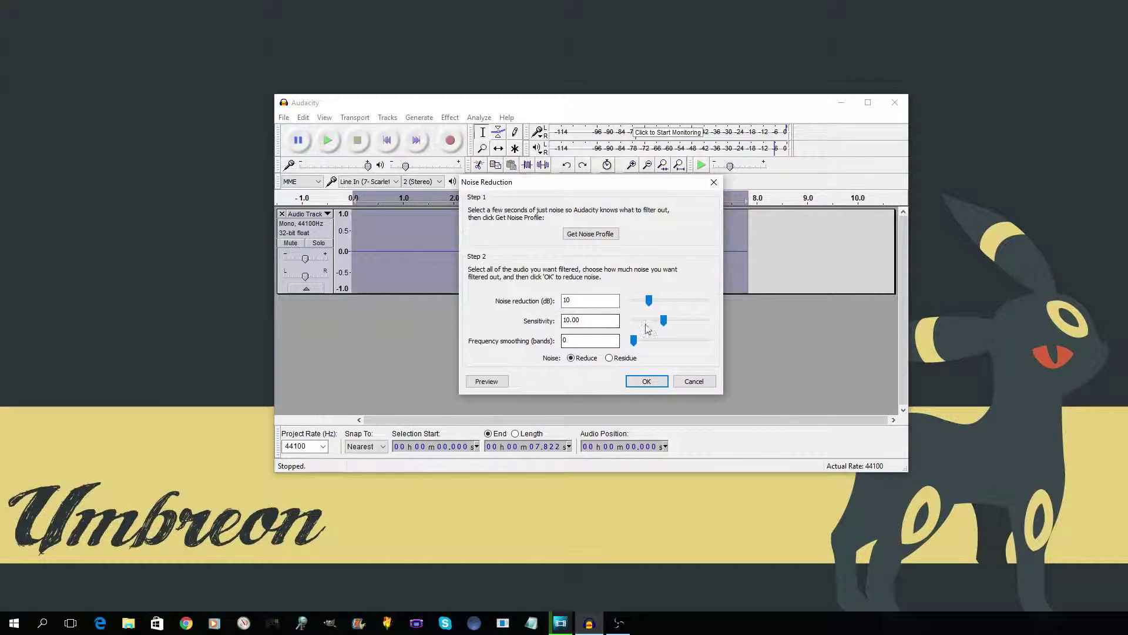
pyautogui.click(712, 182)
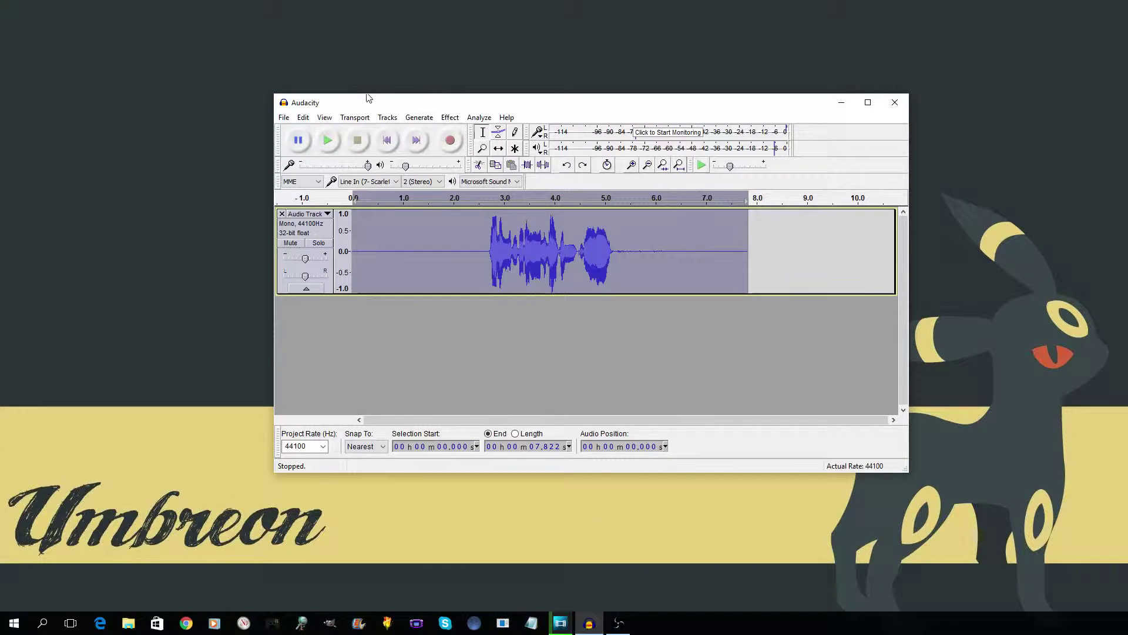
# Step: Load the Youtube curve in Equalization and bend its low end to about -6 dB and its high end to about 6 dB
pyautogui.click(449, 118)
pyautogui.click(500, 184)
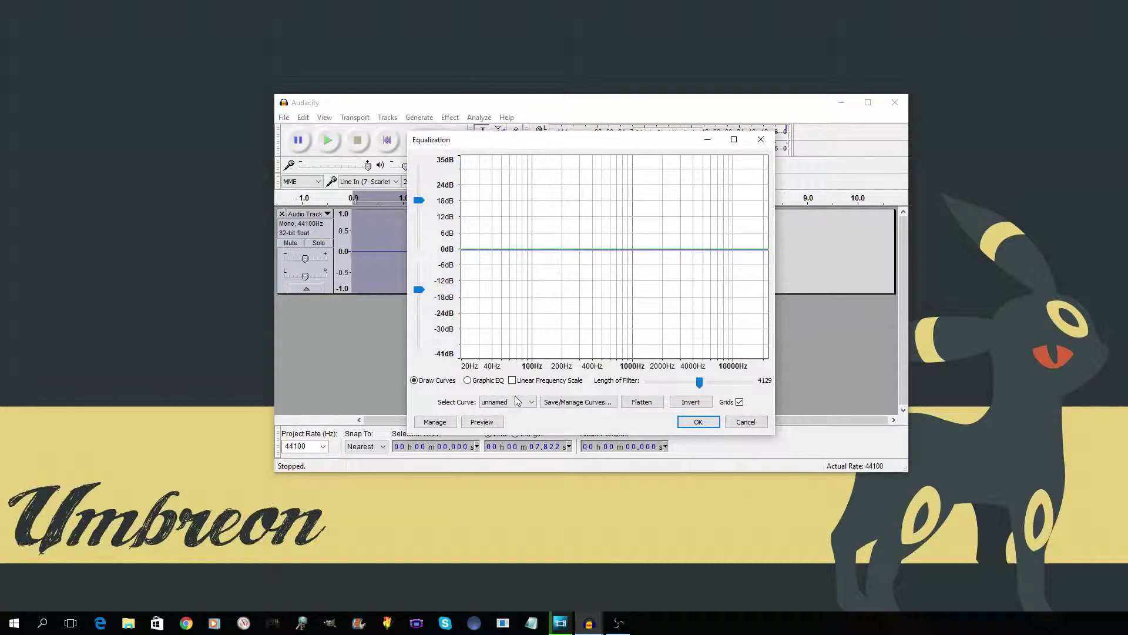
pyautogui.click(511, 402)
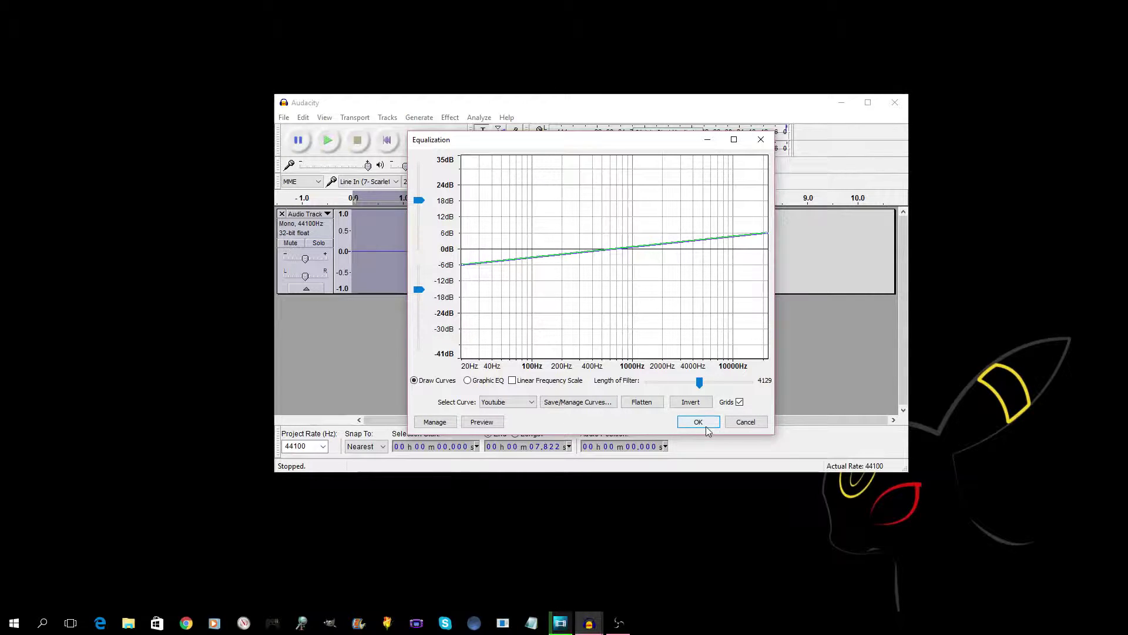
pyautogui.moveTo(506, 263); pyautogui.dragTo(508, 265)
pyautogui.moveTo(745, 239); pyautogui.dragTo(739, 232)
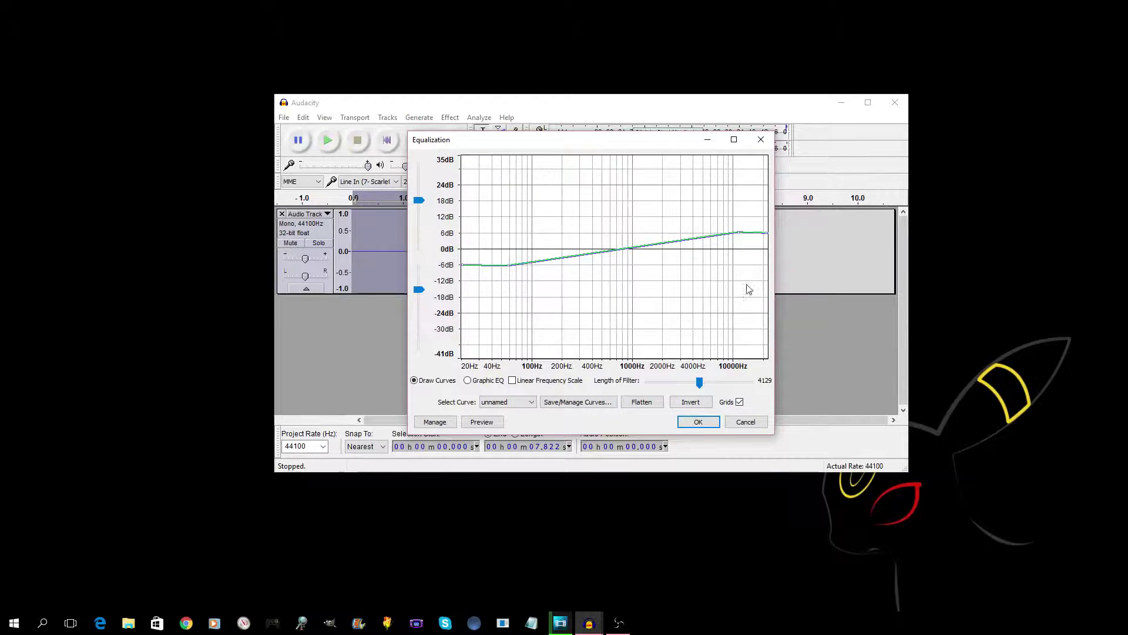
# Step: Reselect the saved Youtube curve and apply the Equalization to the whole track
pyautogui.click(506, 406)
pyautogui.click(500, 482)
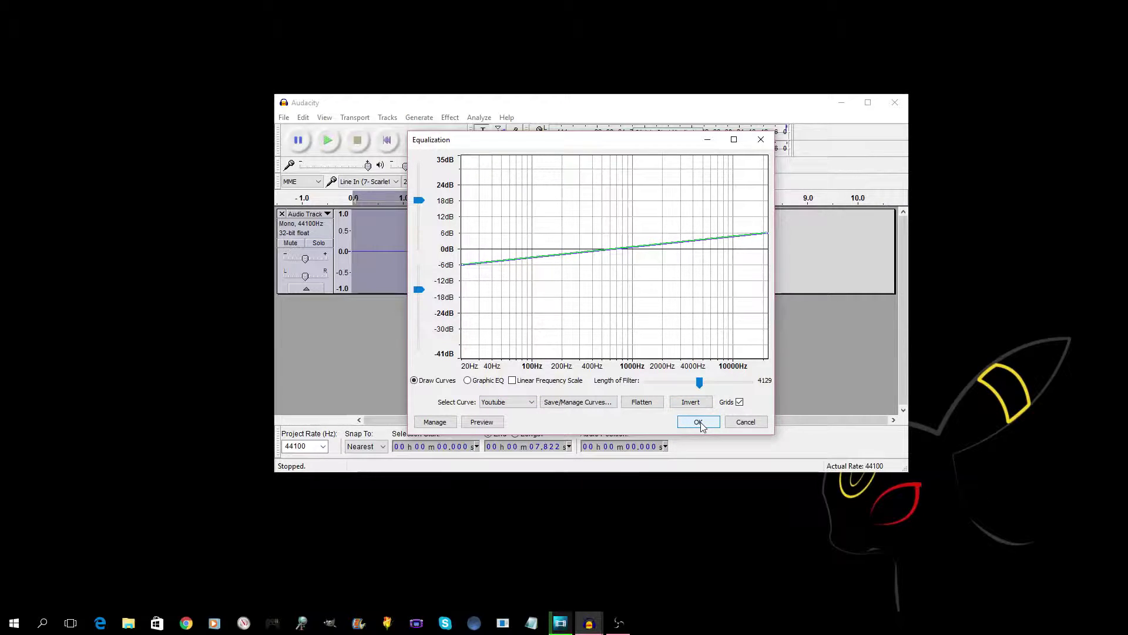
pyautogui.click(699, 422)
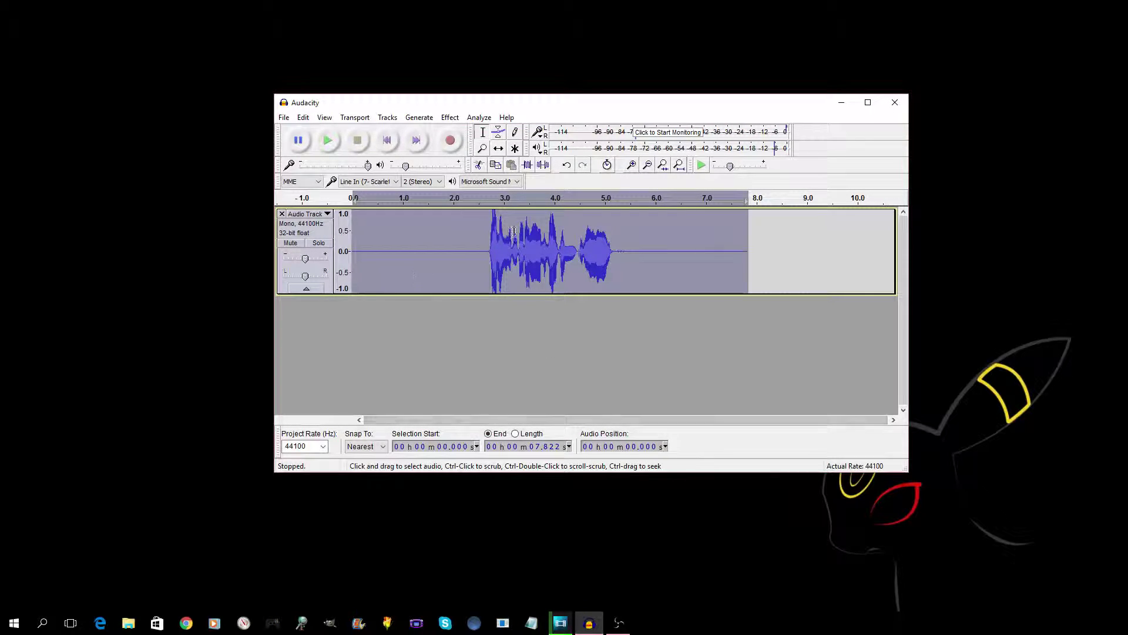
# Step: Undo the Equalization and play the speech without it from about 2.7 s
pyautogui.click(490, 244)
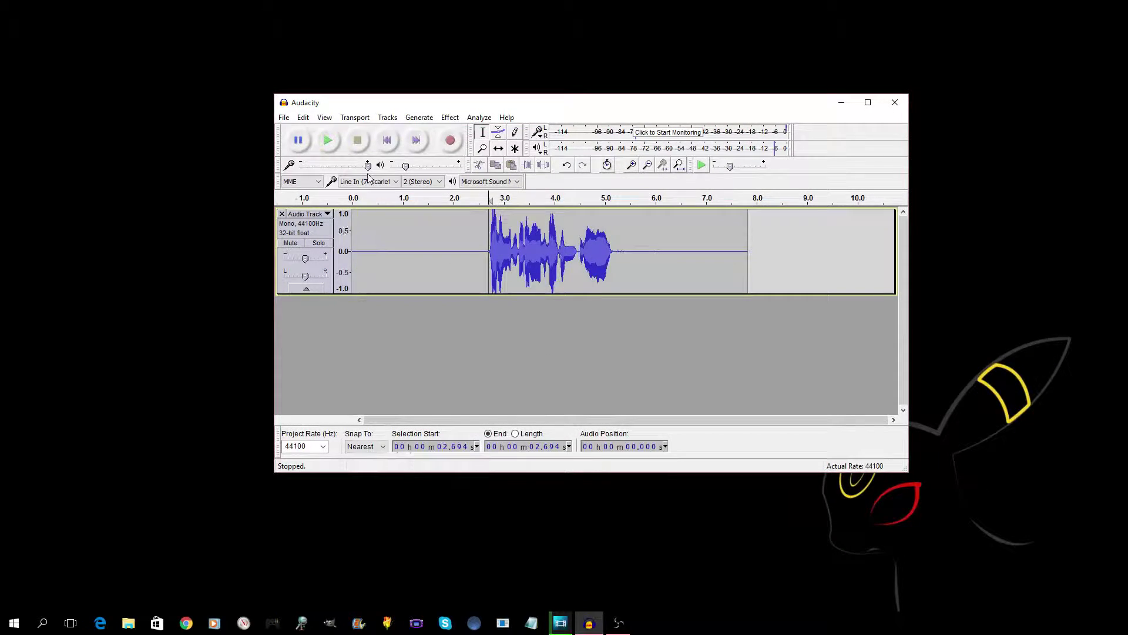
pyautogui.click(325, 120)
pyautogui.click(315, 132)
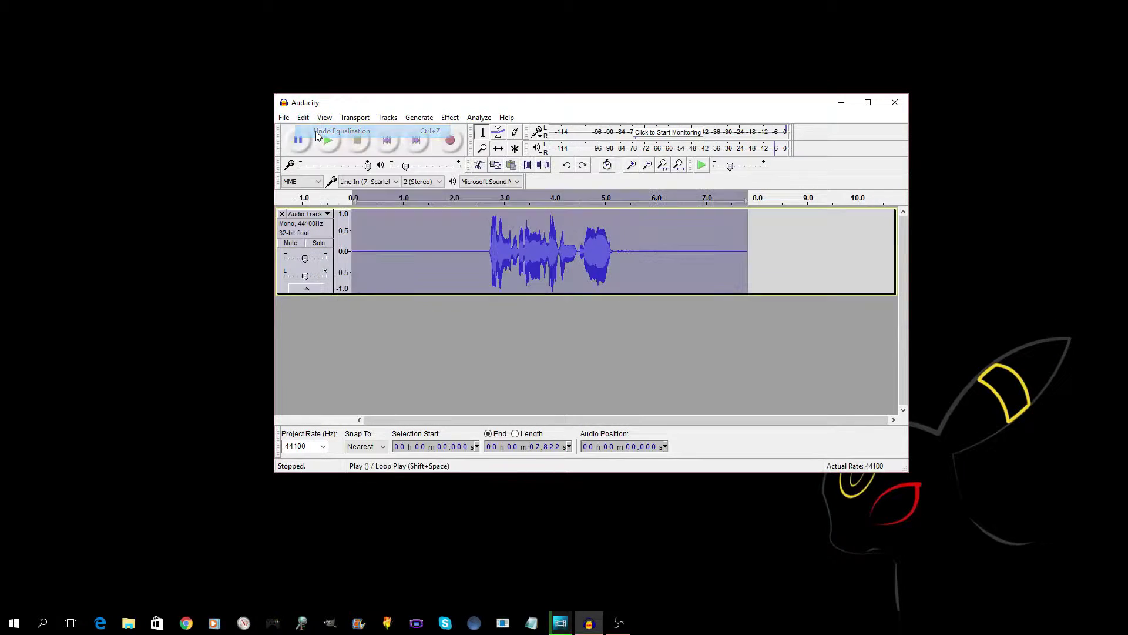
pyautogui.click(484, 251)
pyautogui.click(488, 251)
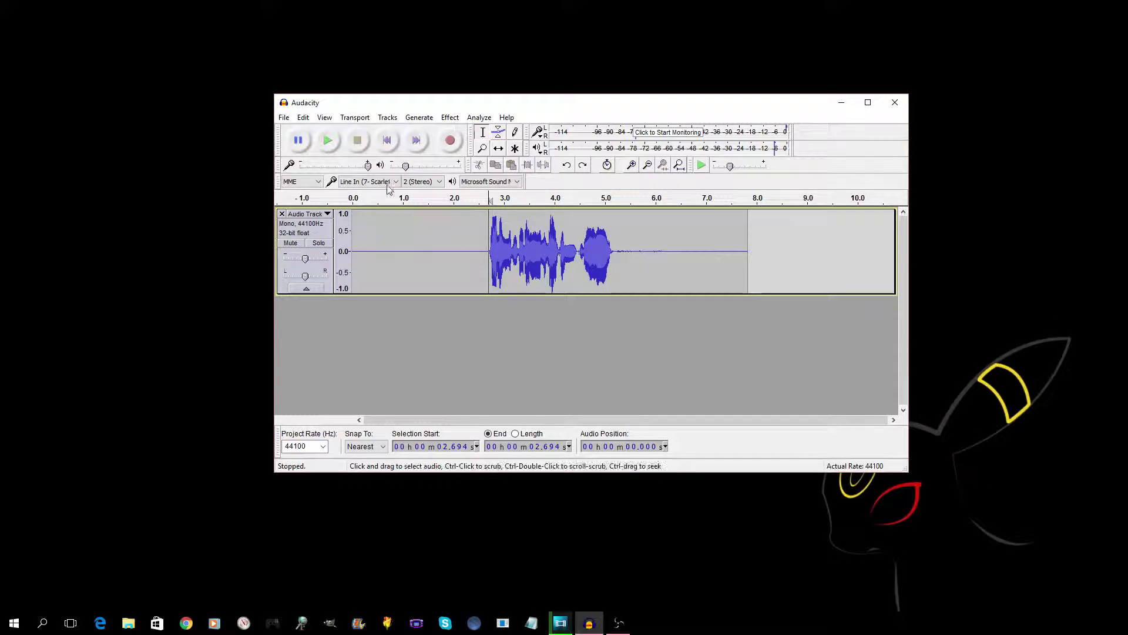
pyautogui.click(334, 140)
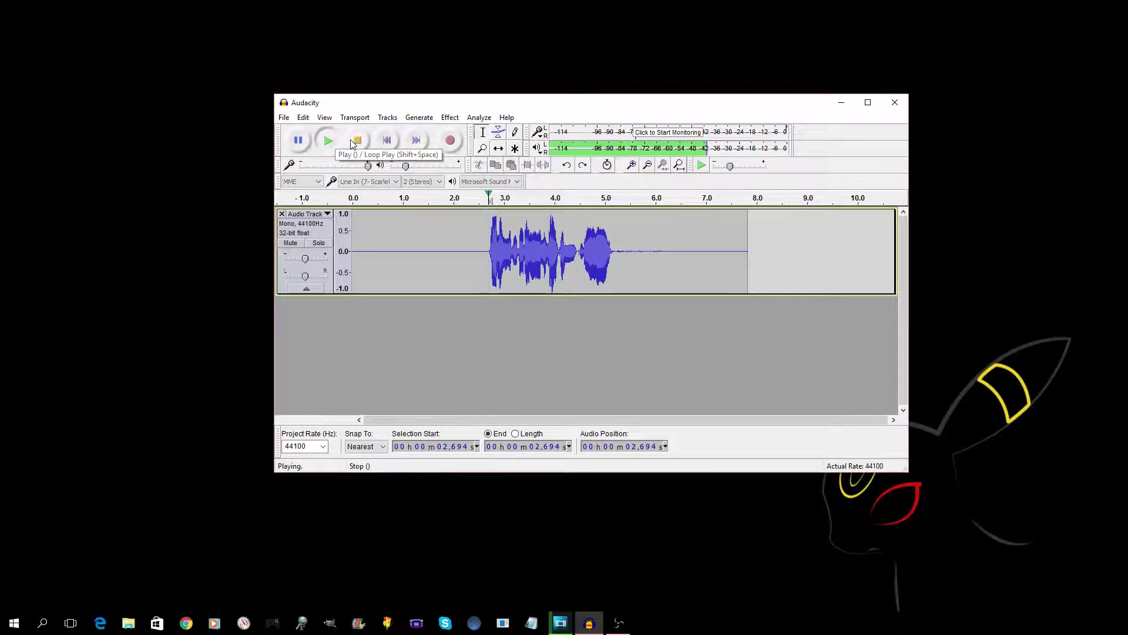
# Step: Stop playback, redo the Equalization, and play the equalized speech from about 2.7 s
pyautogui.click(355, 141)
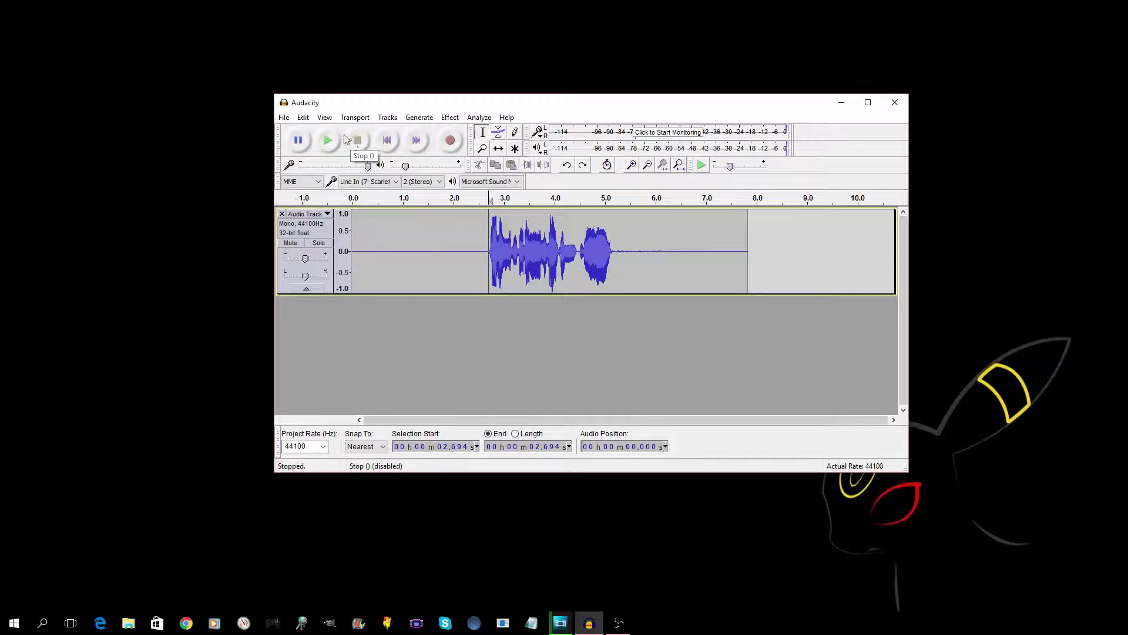
pyautogui.click(324, 117)
pyautogui.moveTo(304, 118)
pyautogui.click(311, 144)
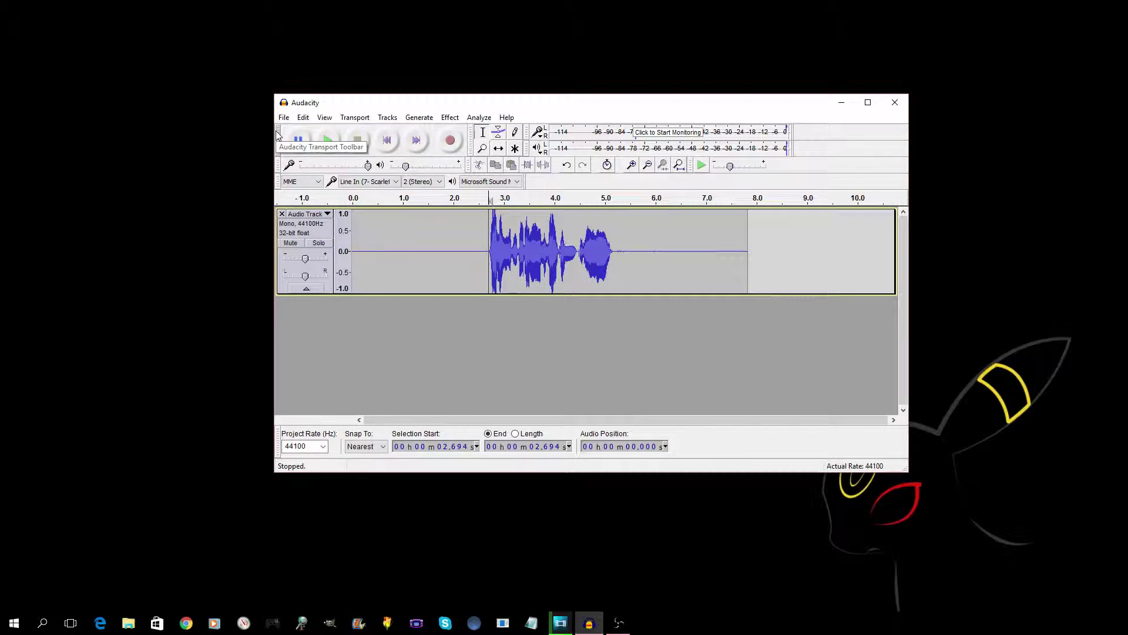
pyautogui.click(333, 145)
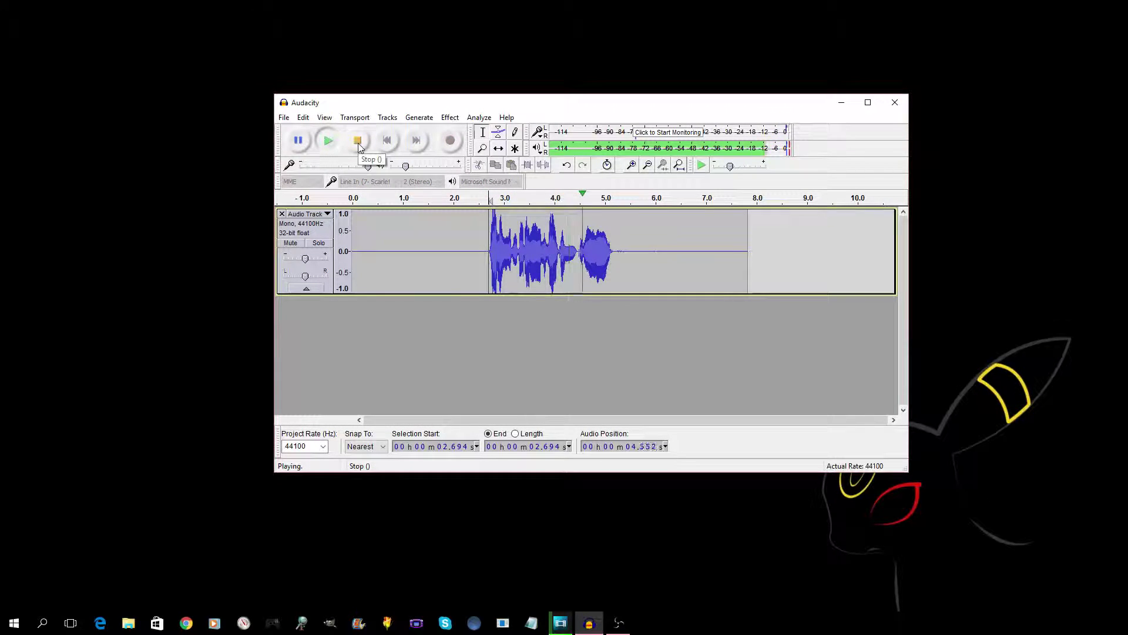
pyautogui.click(358, 143)
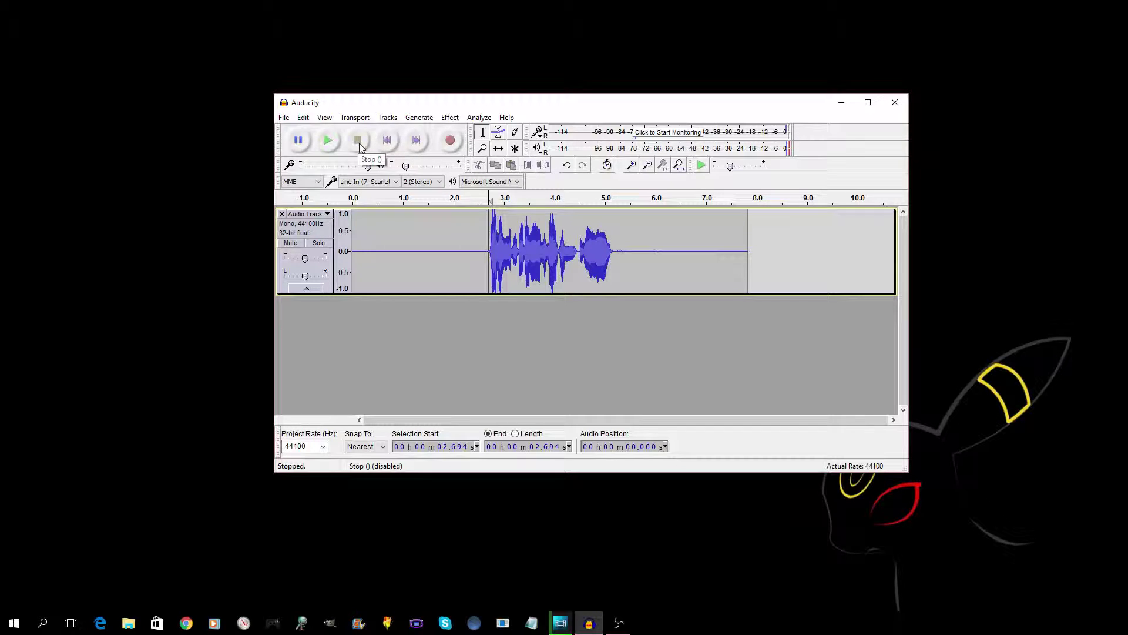
# Step: Undo the Equalization again and replay the speech without it from about 2.7 s for comparison
pyautogui.click(308, 119)
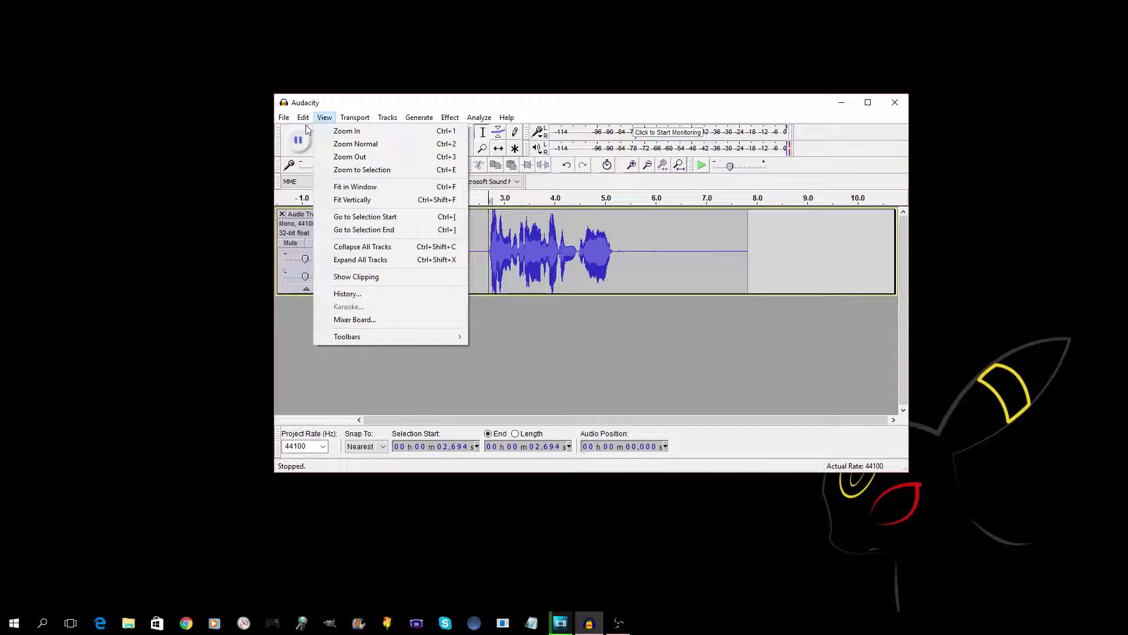
pyautogui.click(315, 130)
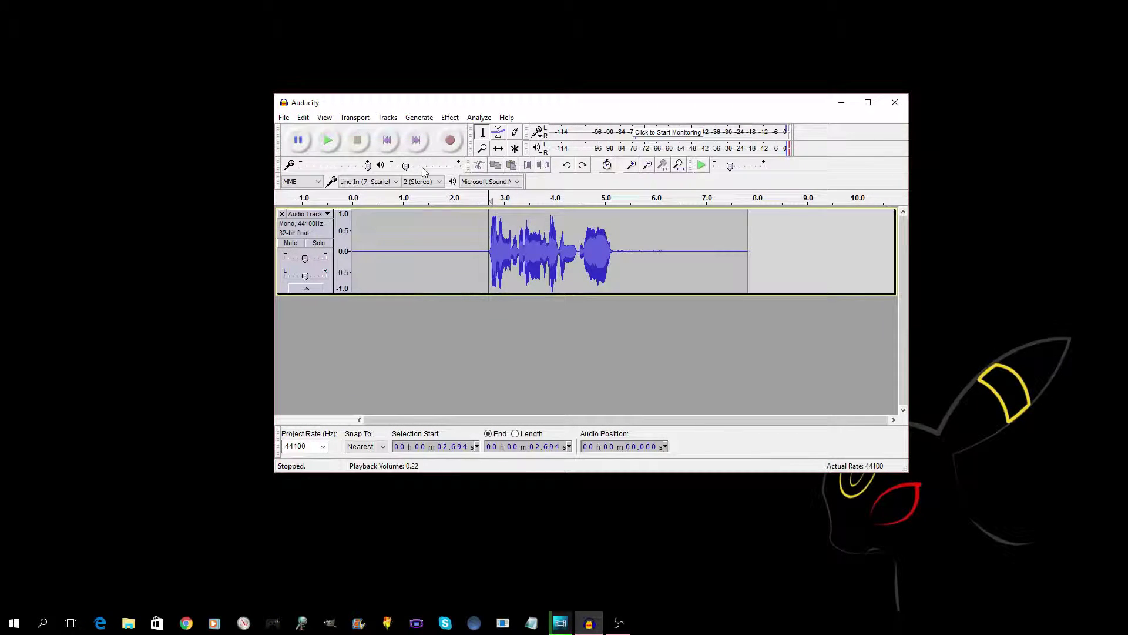
pyautogui.click(334, 142)
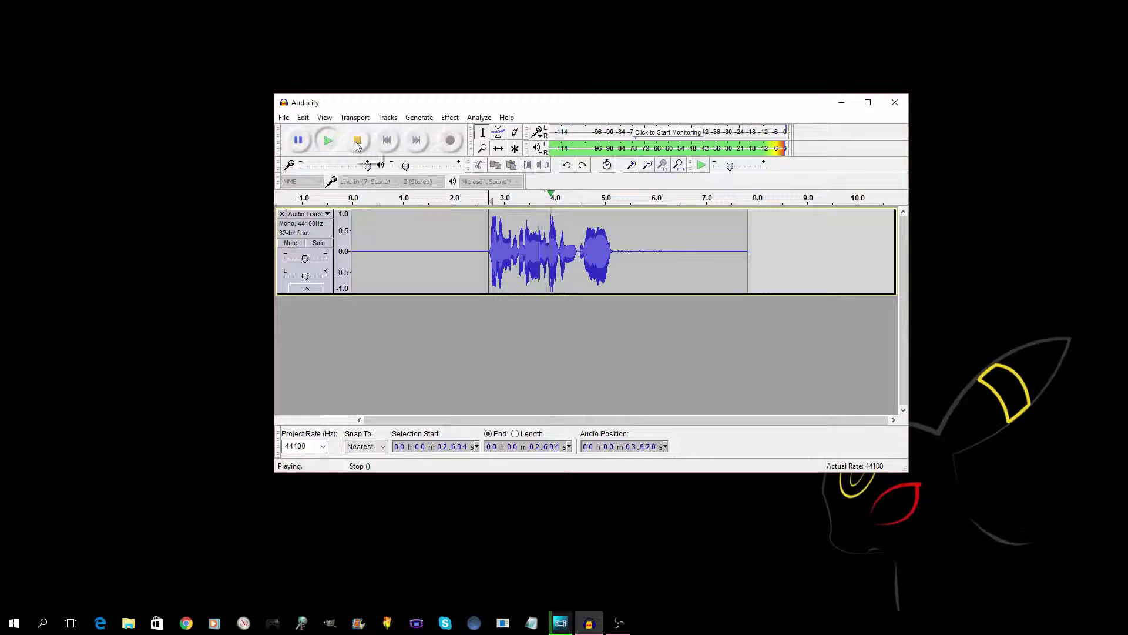
pyautogui.click(357, 141)
# Step: Restore the undone Equalization on the track and listen to the result from about 2.7 s
pyautogui.click(304, 117)
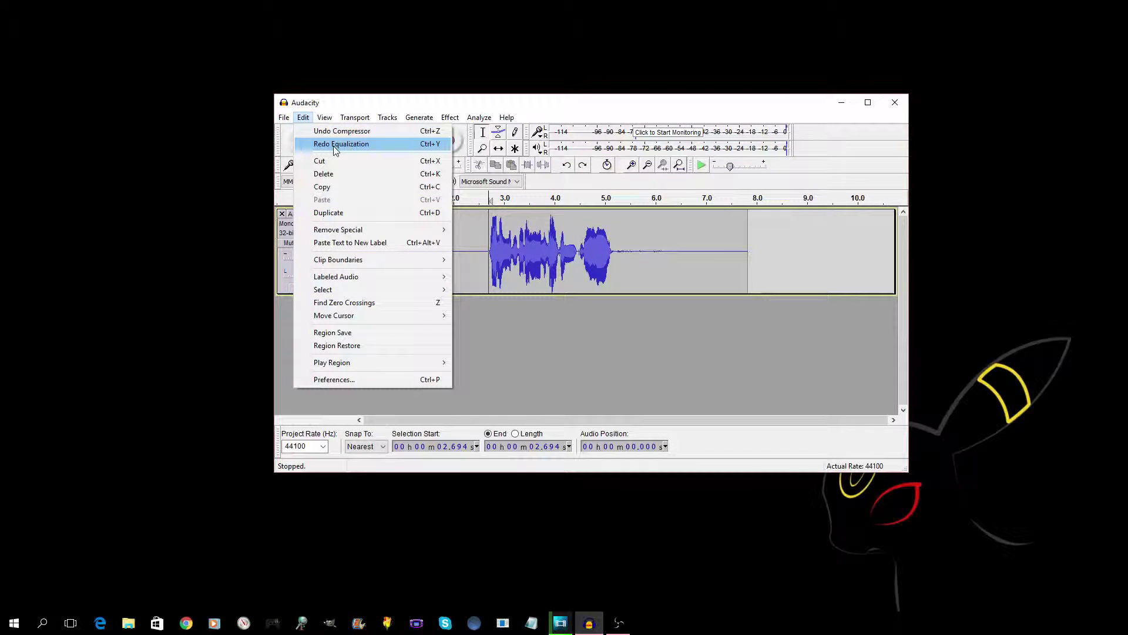
pyautogui.click(332, 141)
pyautogui.click(320, 140)
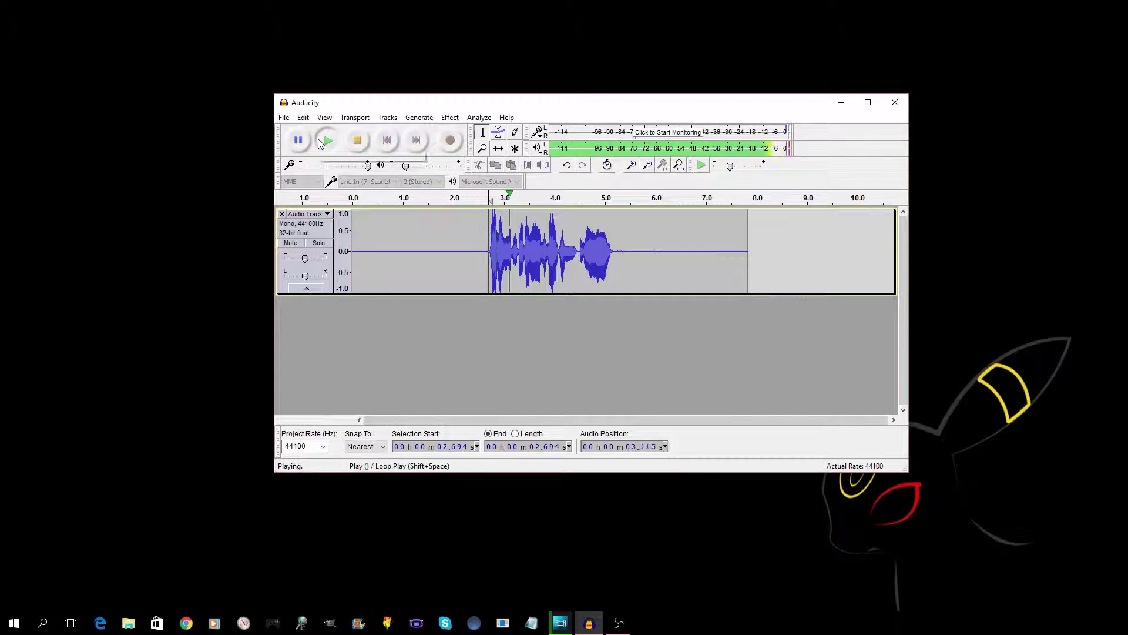
pyautogui.click(360, 143)
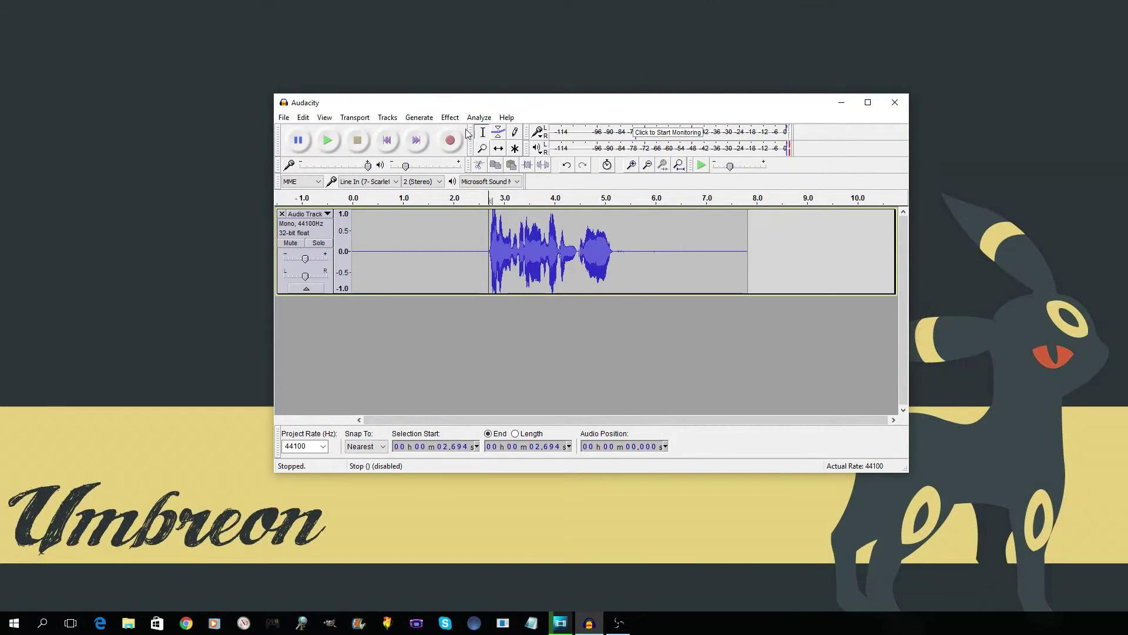
# Step: View the Leveller effect's settings for the whole track and close them without applying the effect
pyautogui.click(451, 119)
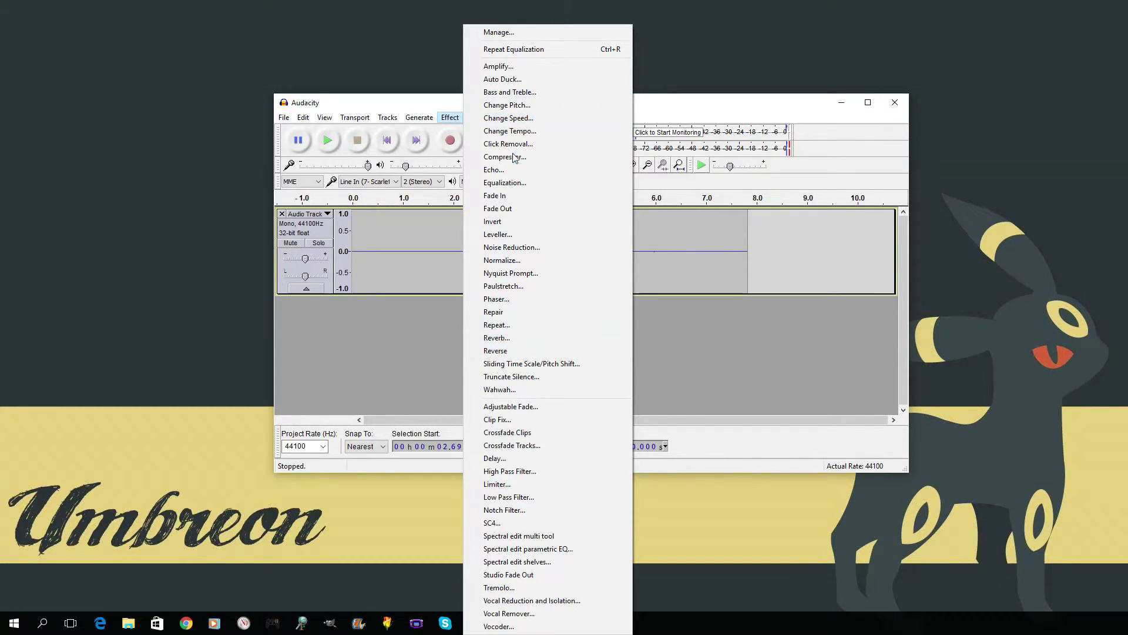
pyautogui.click(498, 234)
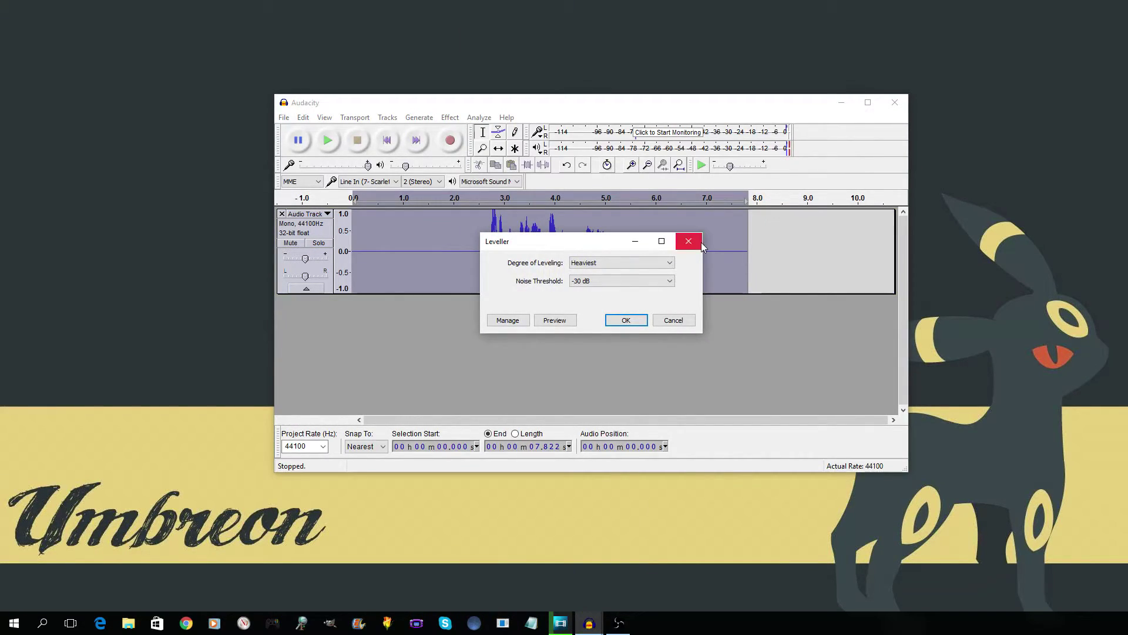
pyautogui.press('Return')
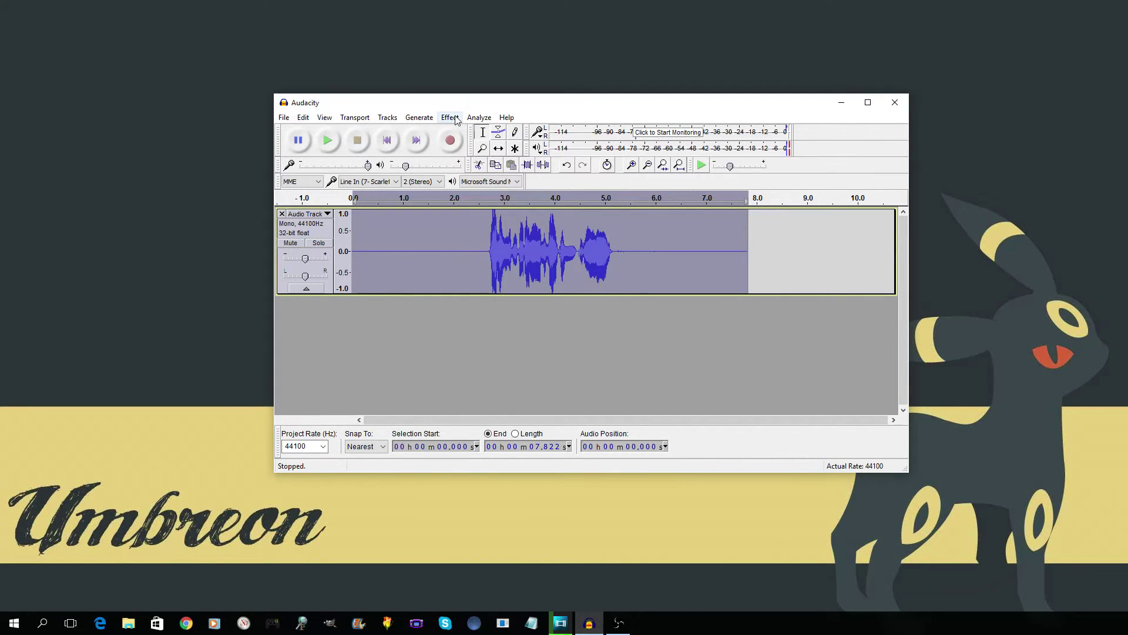
pyautogui.click(450, 116)
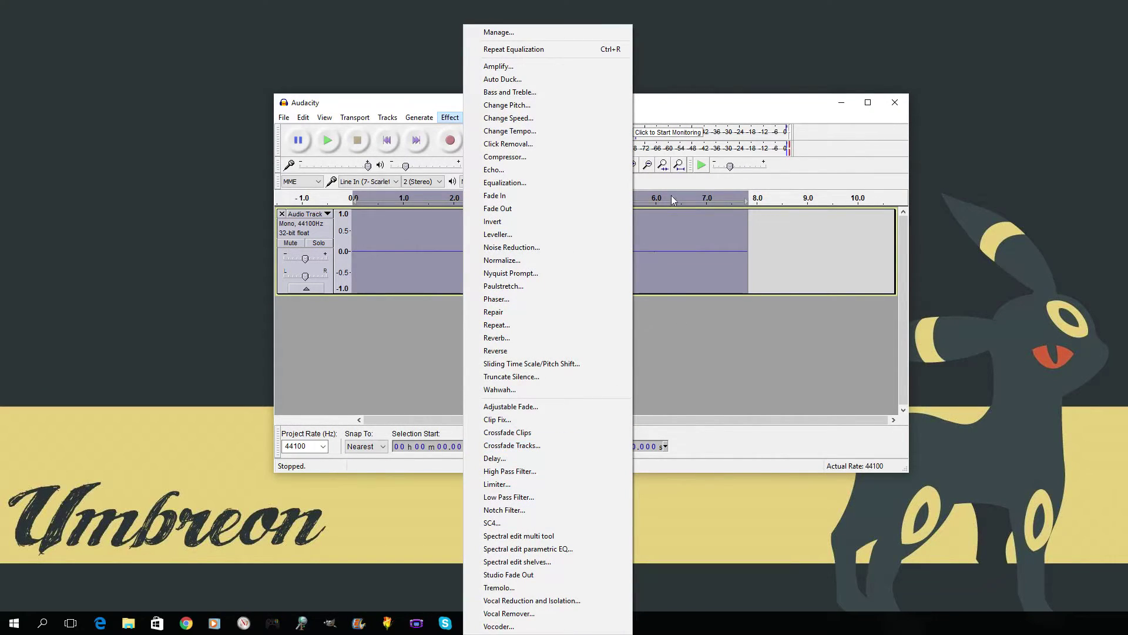
pyautogui.click(709, 103)
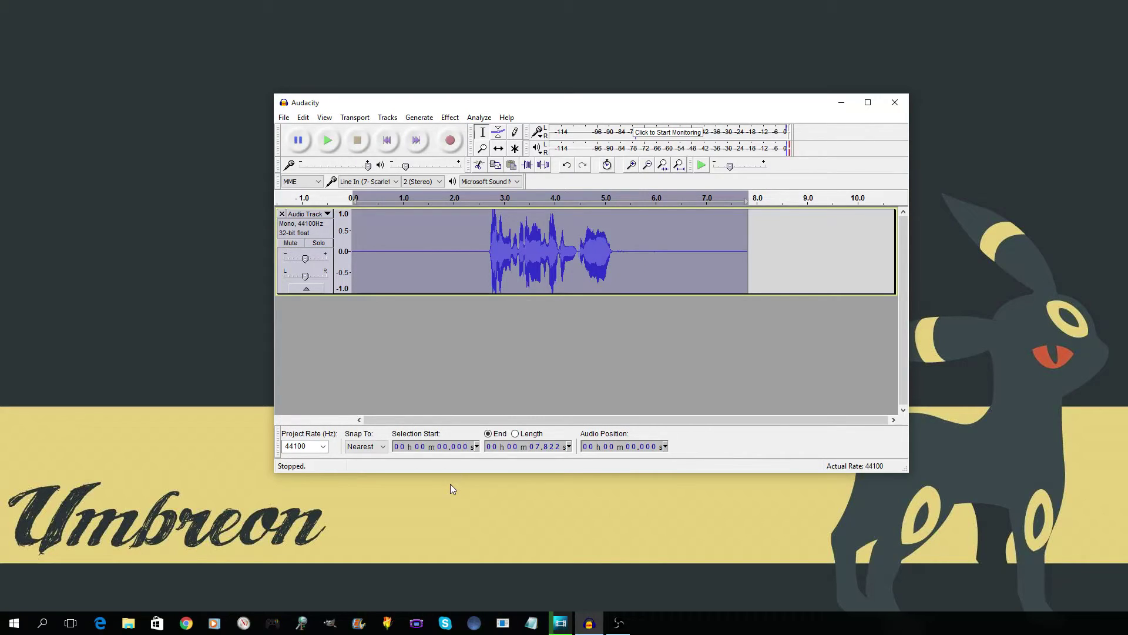